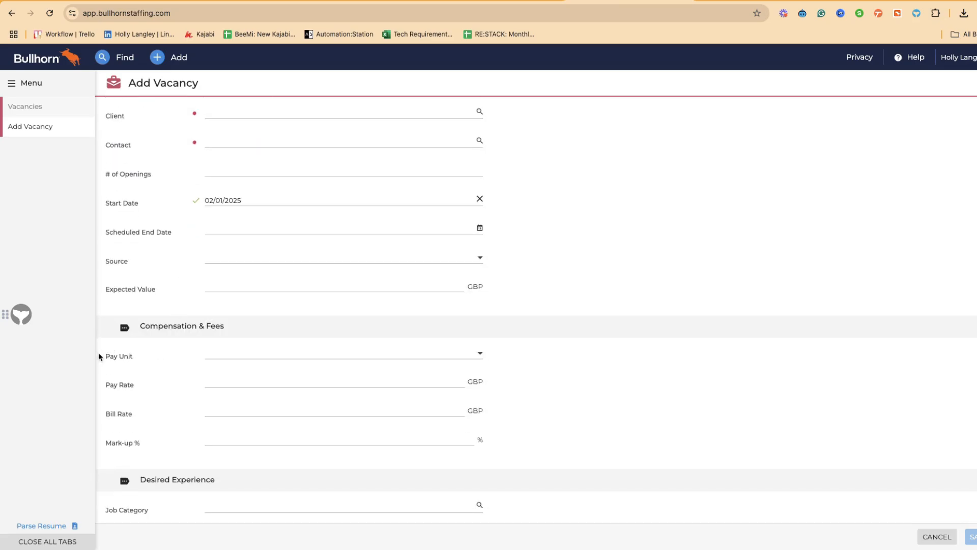
Step: Examine the pay unit, rate and mark-up fields under Compensation & Fees for a temporary vacancy
left_click_drag(104, 354, 148, 445)
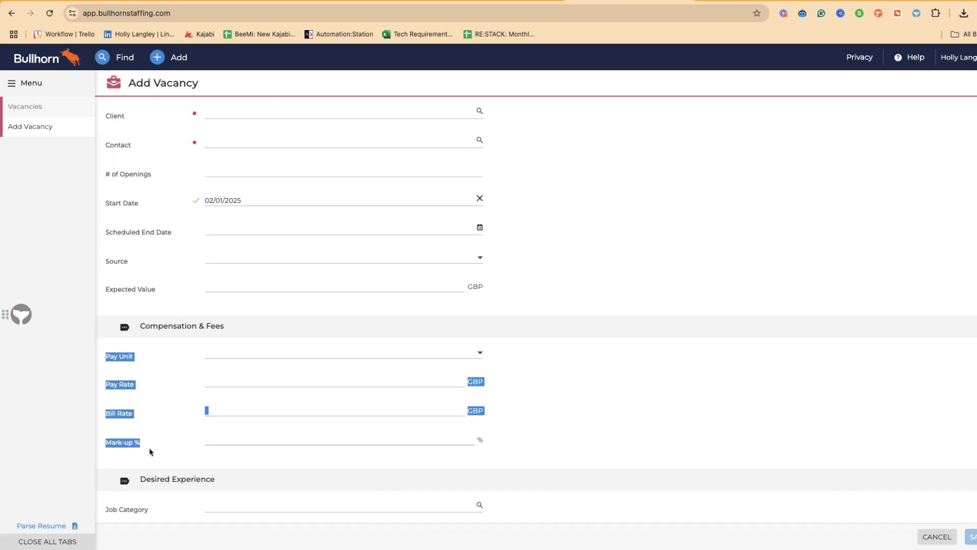
left_click(147, 444)
left_click(301, 353)
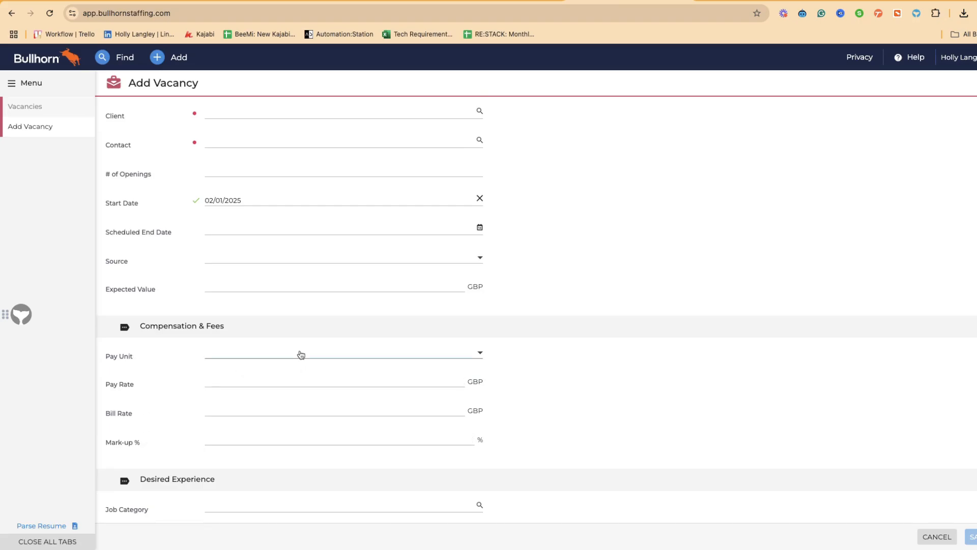
left_click(237, 385)
left_click(238, 386)
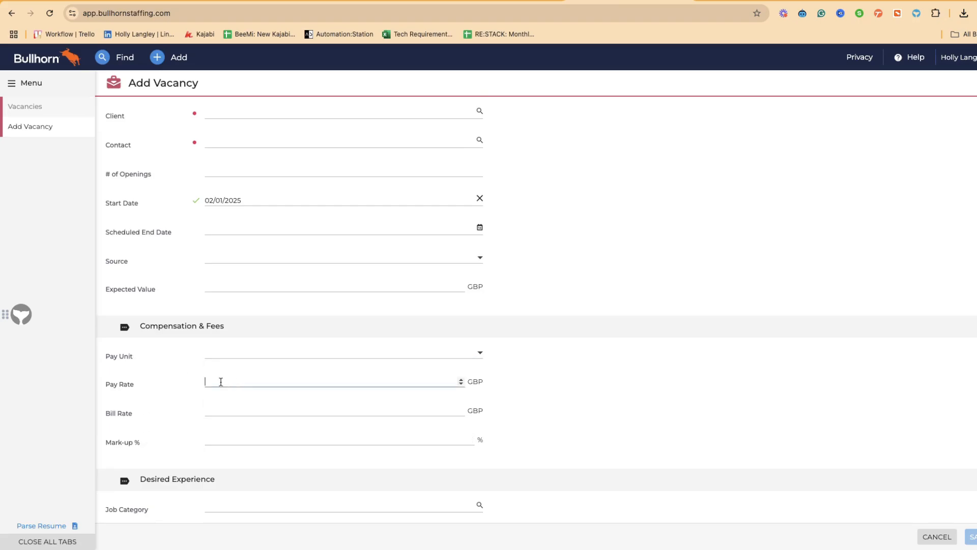
scroll(184, 153, "down", 15)
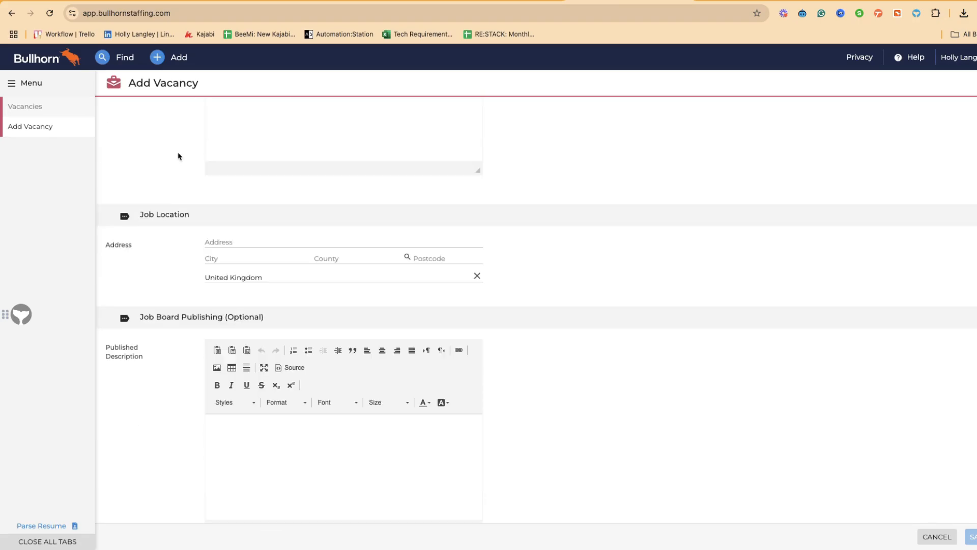
Step: Change the vacancy's employment type to Permanent and view its Compensation & Fees fields
scroll(191, 128, "up", 20)
left_click(188, 120)
left_click(283, 123)
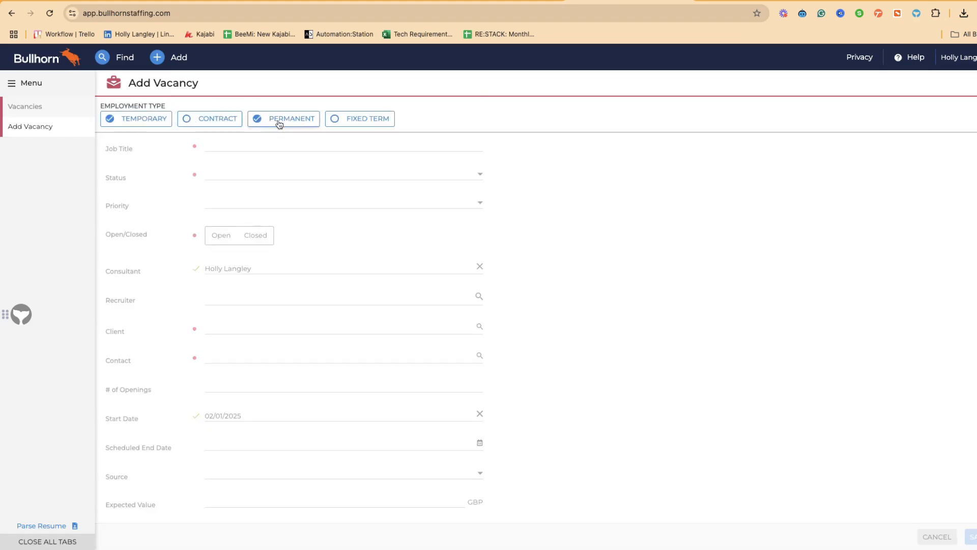
scroll(201, 280, "down", 10)
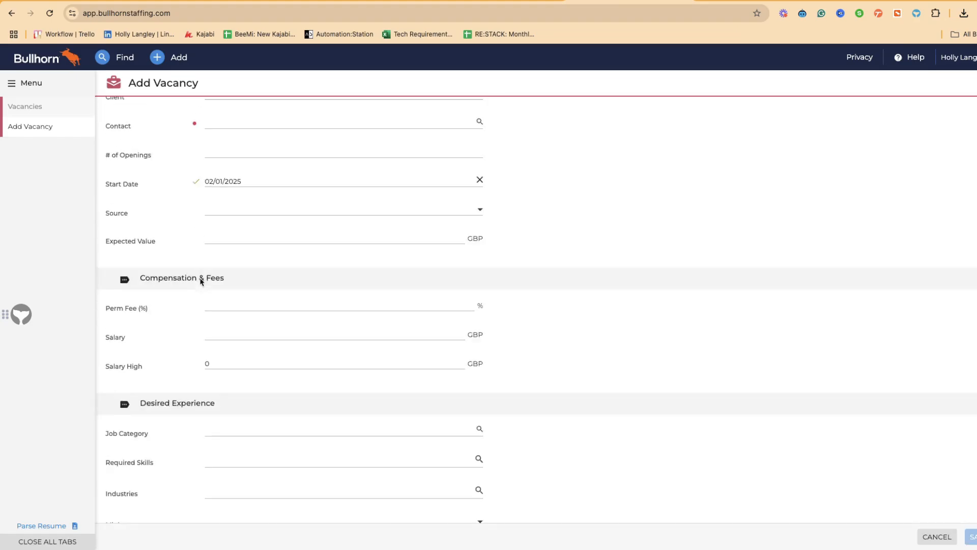
scroll(188, 244, "up", 3)
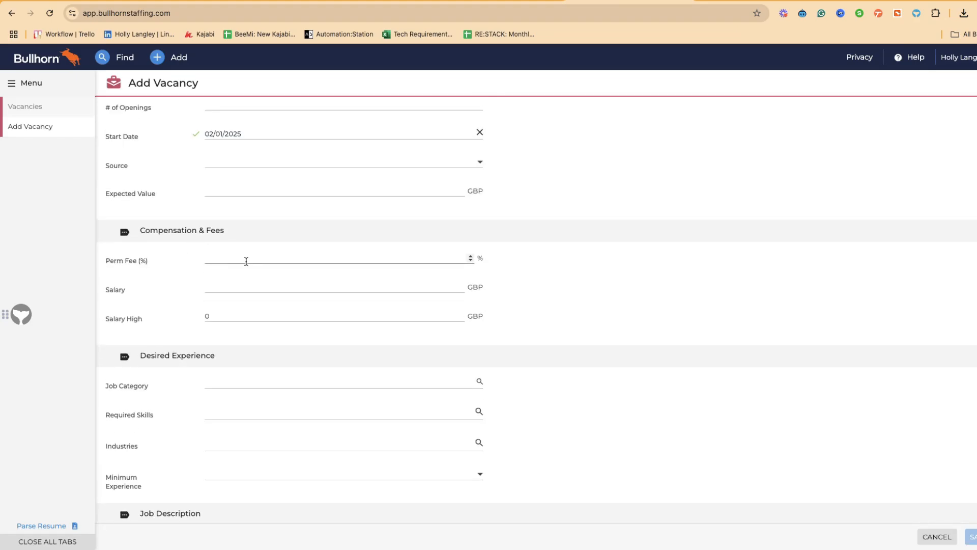
Step: Set the permanent vacancy's Salary to 80000 GBP and Salary High to 100000 GBP
left_click(231, 259)
left_click(246, 291)
left_click(241, 310)
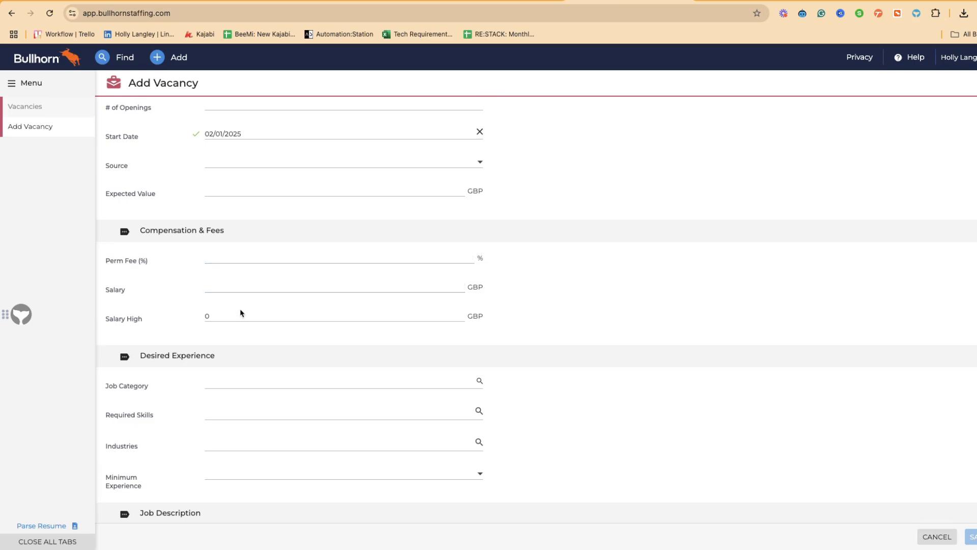
left_click(236, 289)
type("80000")
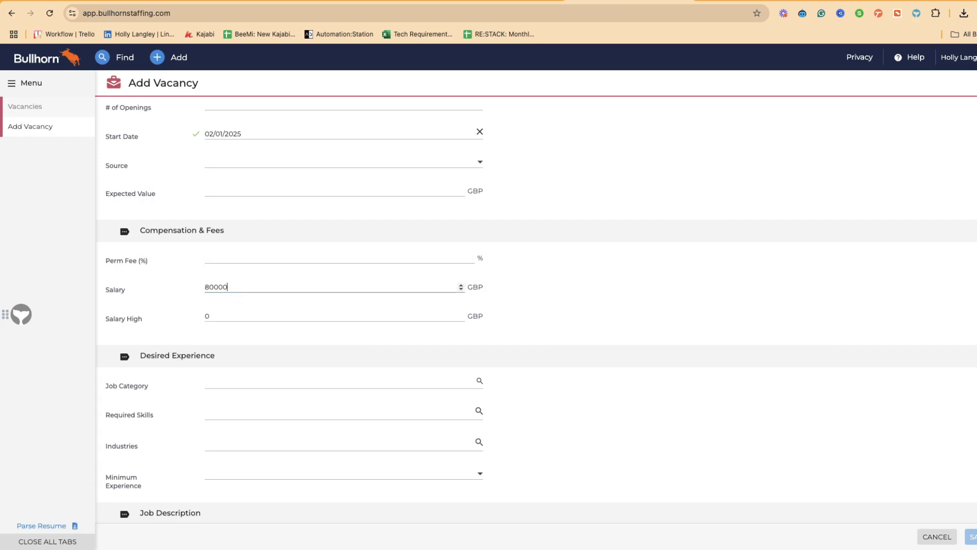
left_click(235, 315)
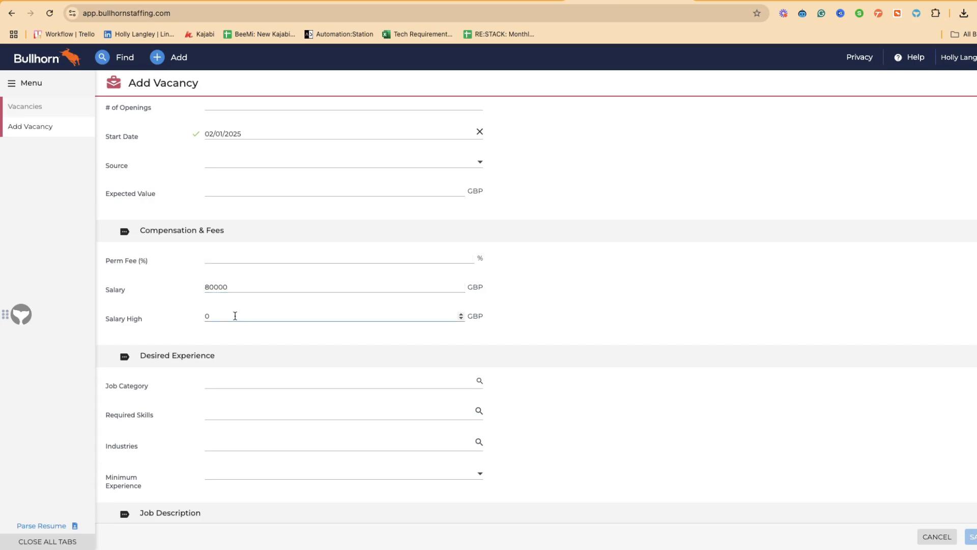
type("100000")
Step: Review the permanent vacancy form and switch the employment type back to Temporary
scroll(253, 159, "up", 1)
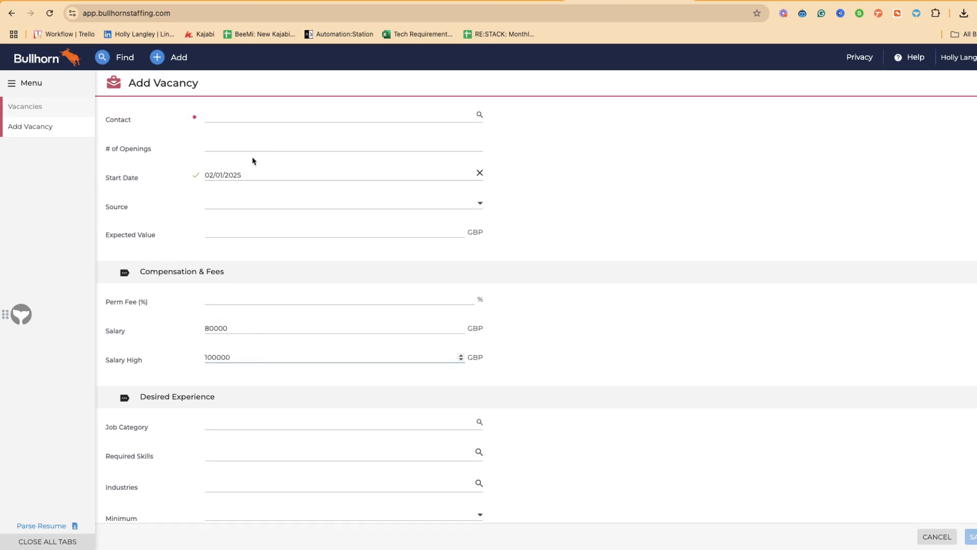
scroll(255, 164, "up", 5)
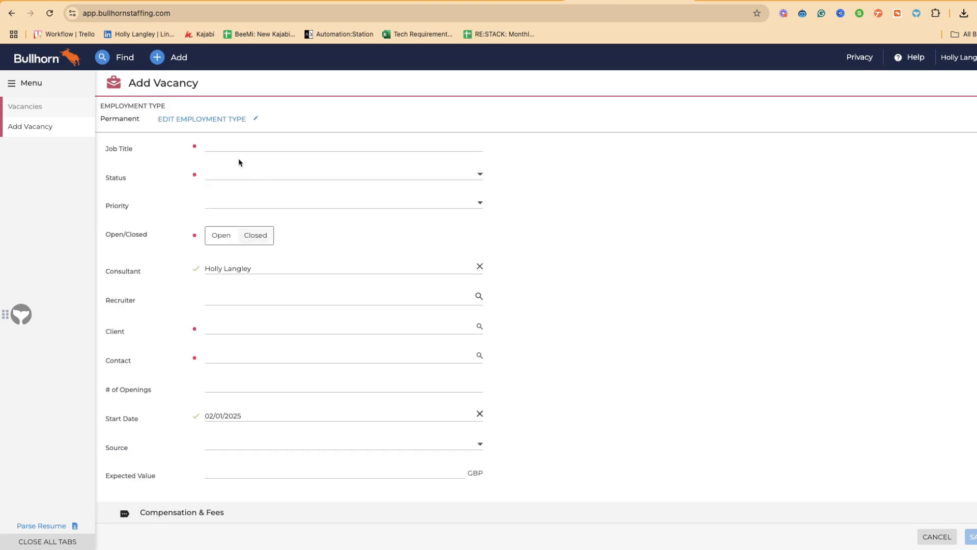
scroll(255, 165, "down", 4)
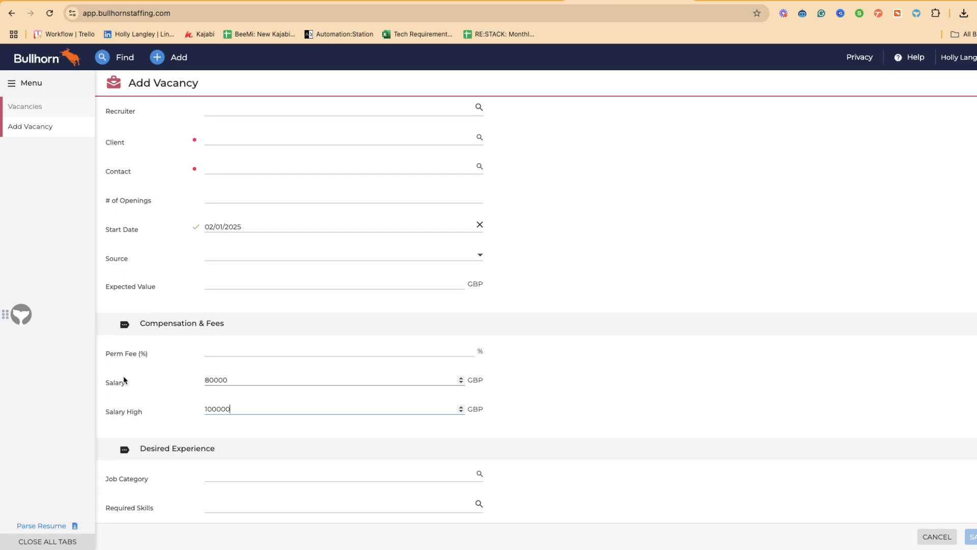
scroll(216, 283, "down", 6)
scroll(200, 240, "up", 10)
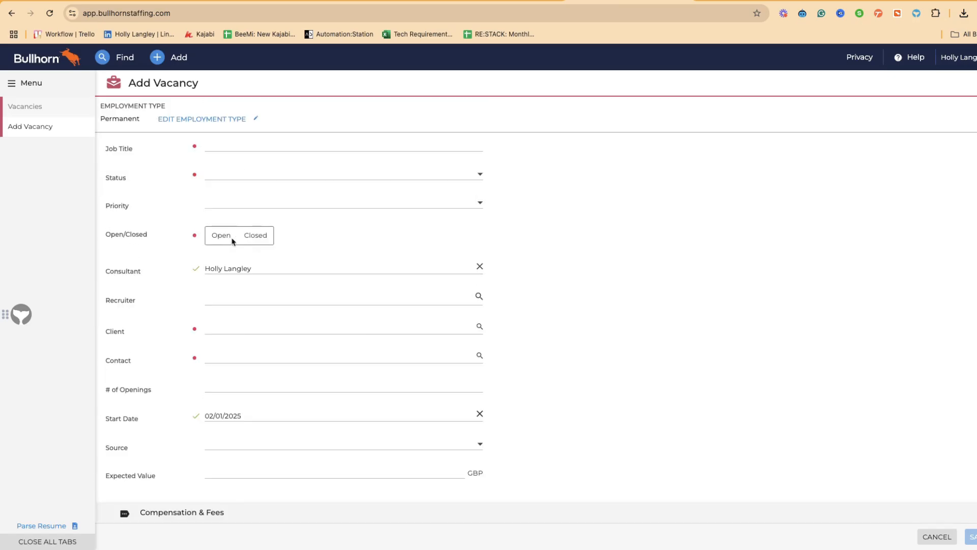
left_click(180, 123)
left_click(145, 120)
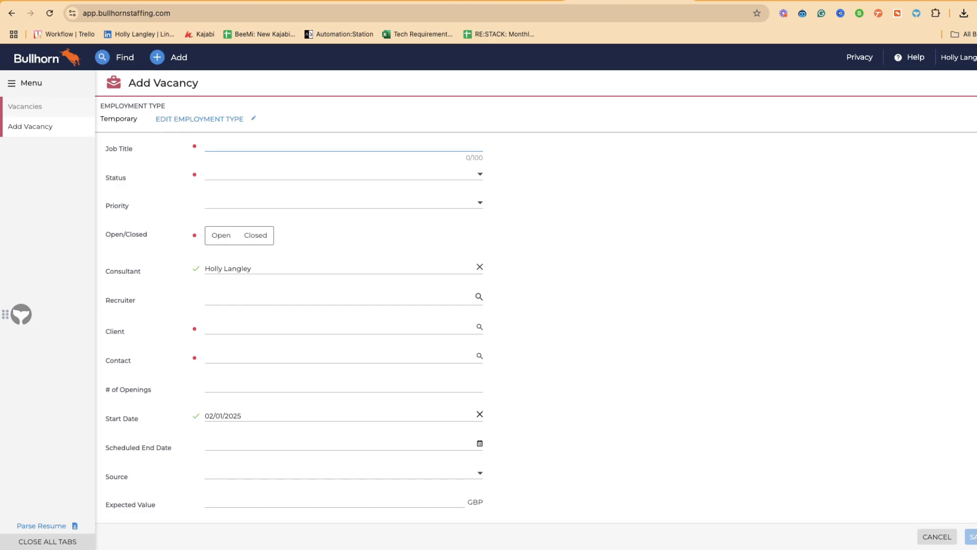
Step: Enter Joke Maker as the job title and set the vacancy's status to Accepting Candidates
key("BackSpace")
key("BackSpace")
type("Joke Make")
left_click(242, 178)
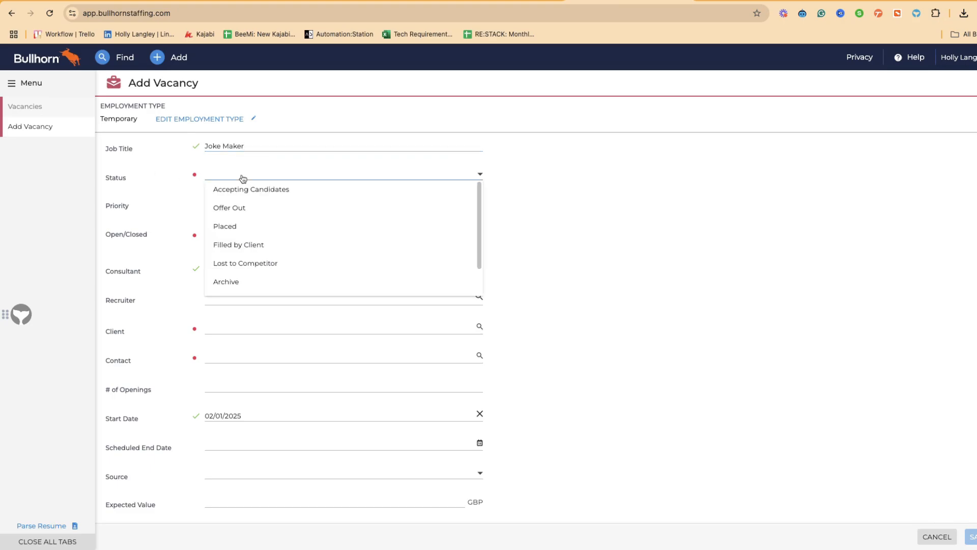
left_click(244, 189)
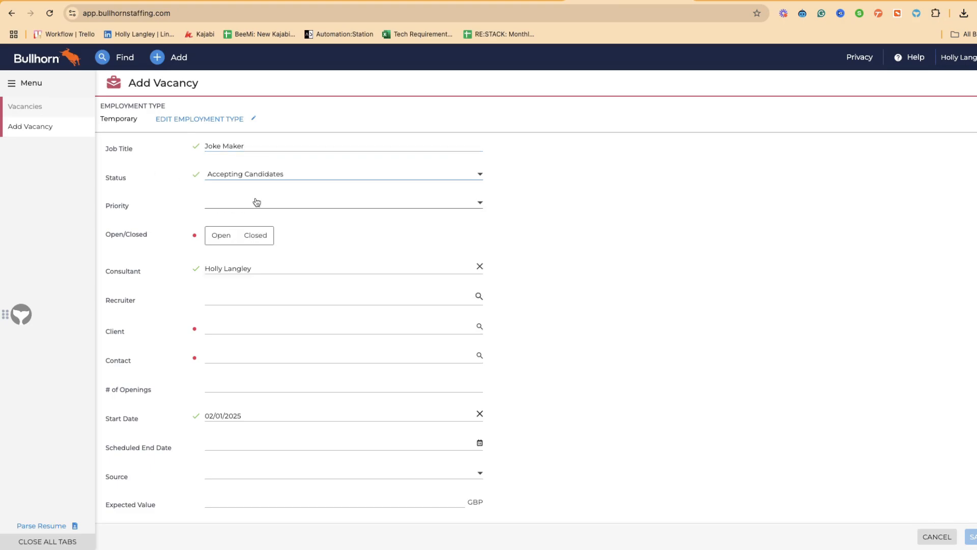
Step: Set the vacancy's priority to Hot and mark it as Open
left_click(255, 203)
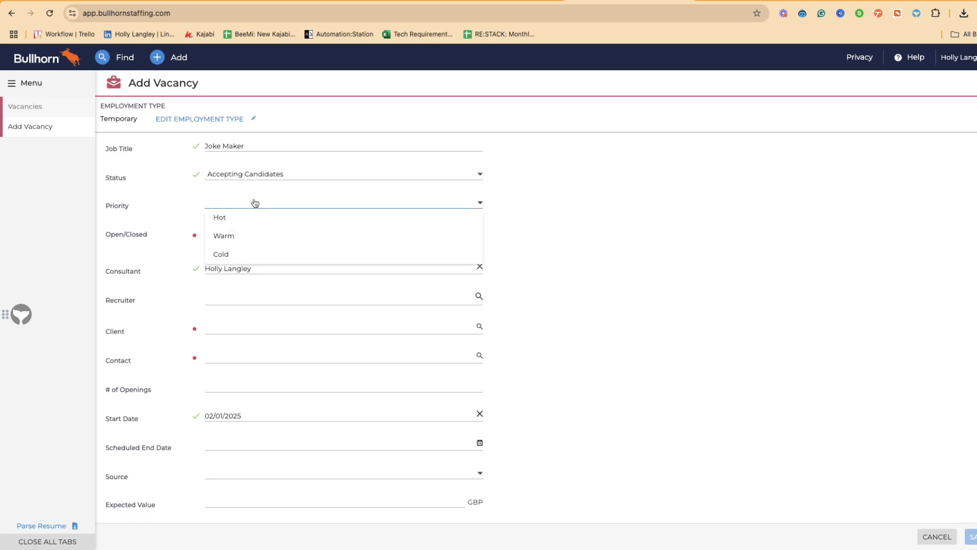
left_click(233, 219)
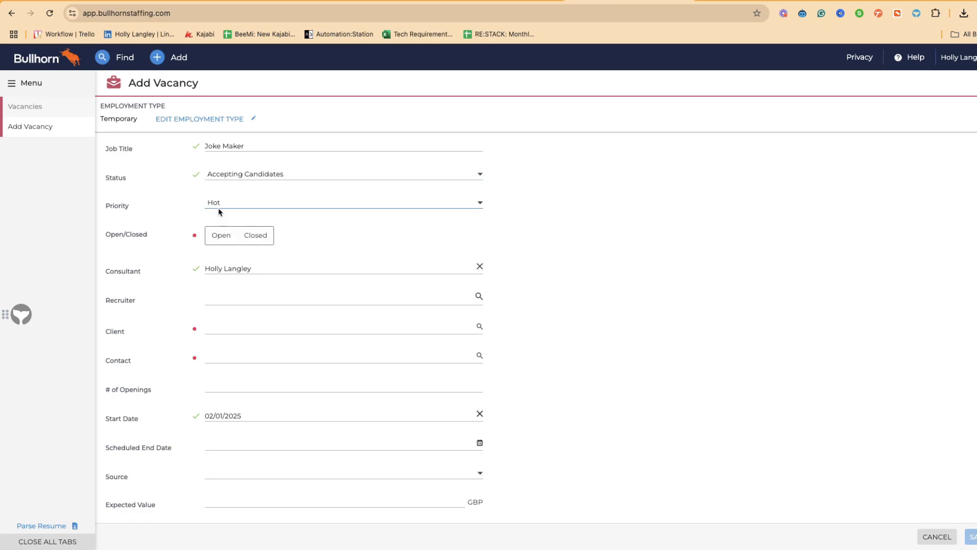
left_click(220, 236)
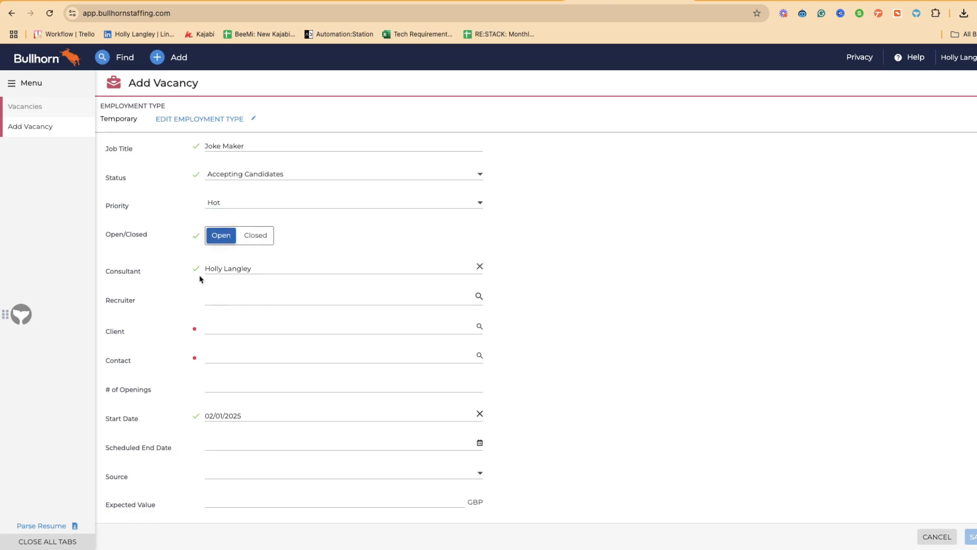
scroll(228, 297, "down", 1)
scroll(220, 290, "up", 1)
left_click(220, 299)
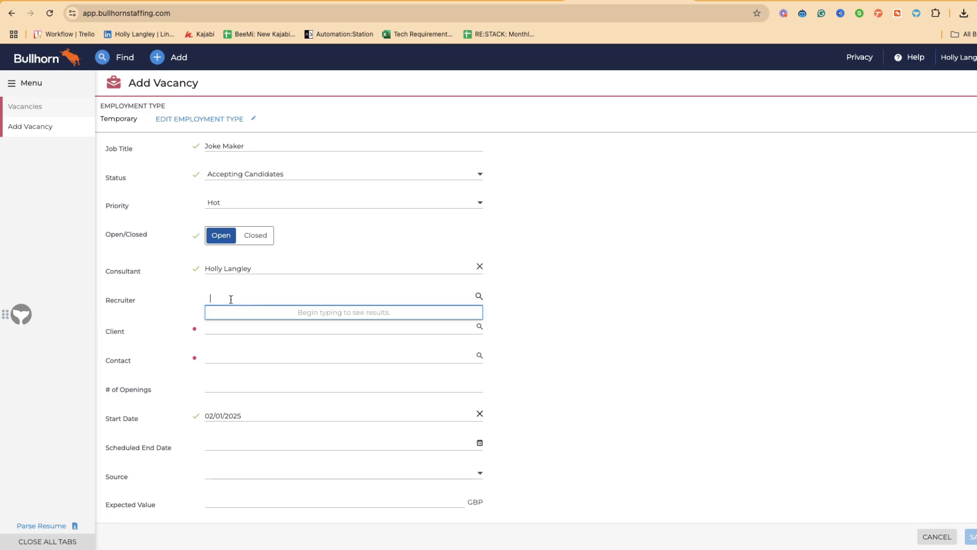
left_click(171, 305)
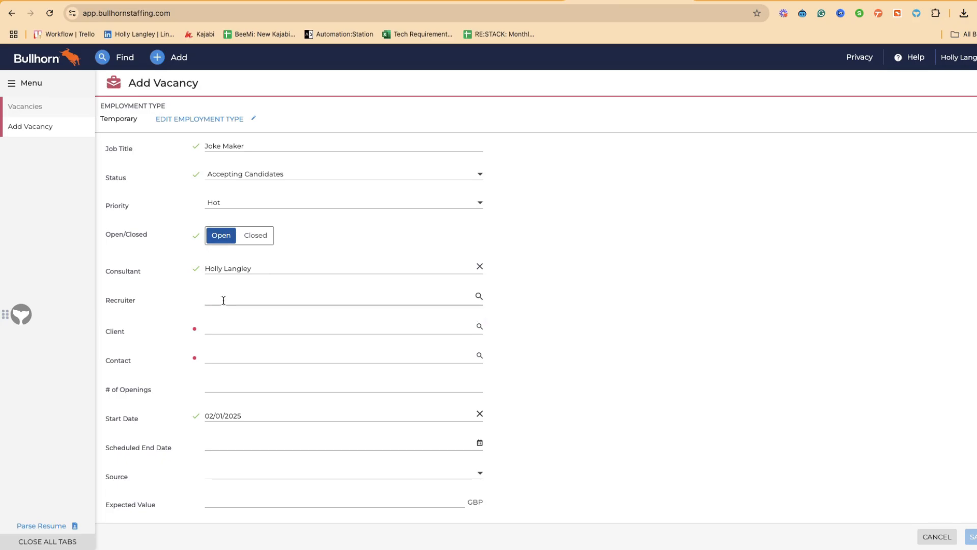
Step: Assign Zonko's Joke Shop as the client and find and select the contact person by full name
left_click(219, 328)
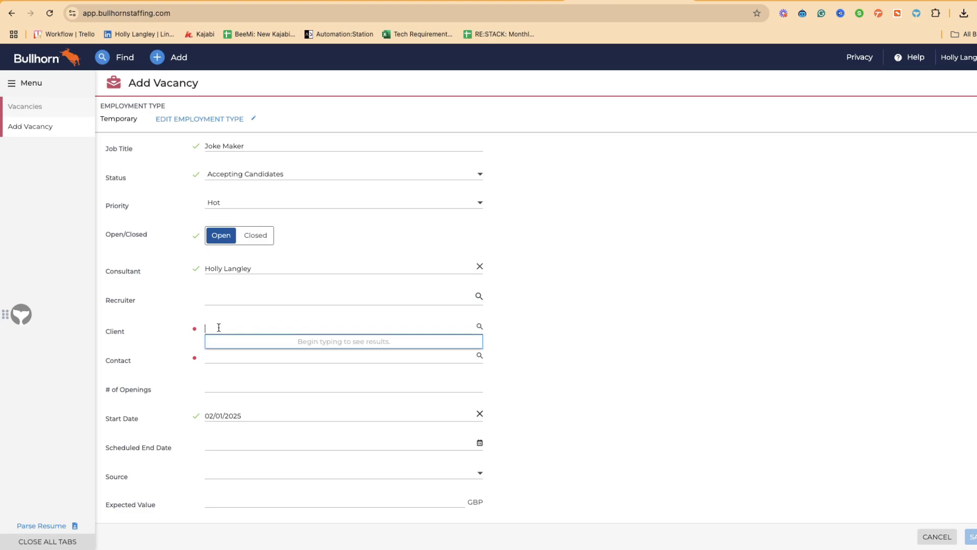
type("zonko")
left_click(224, 346)
left_click(212, 352)
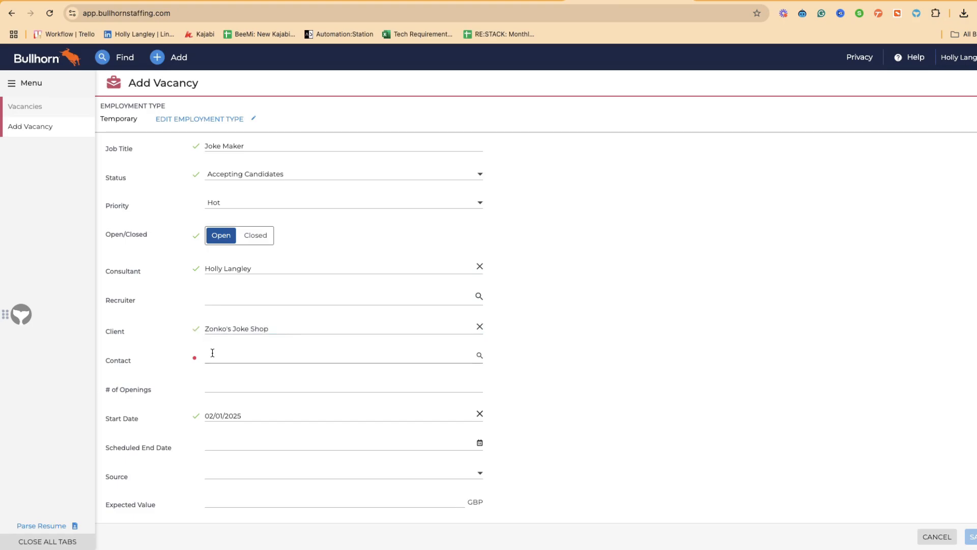
type("peter brown")
left_click(286, 382)
Step: Set the vacancy's number of openings to 1
scroll(286, 379, "down", 2)
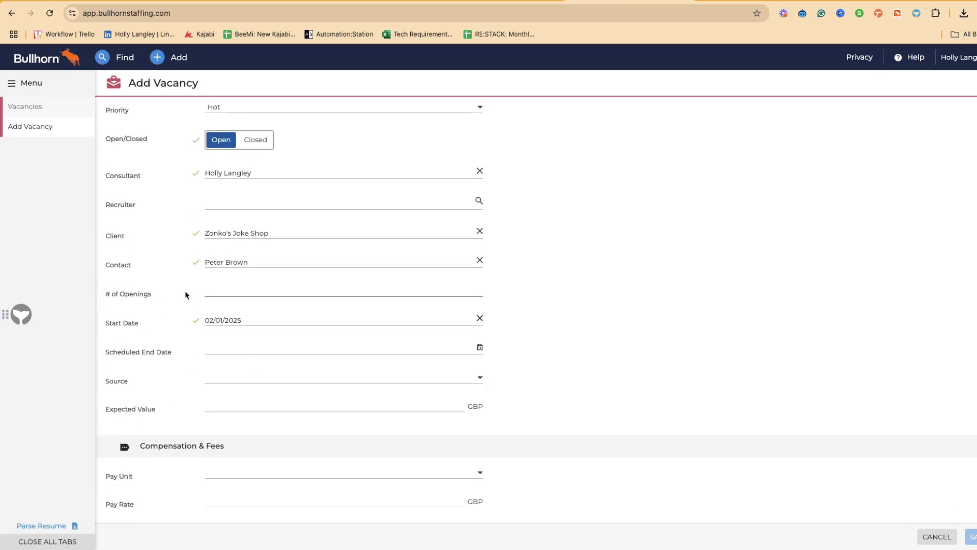
left_click(260, 290)
type("1")
Step: Change the vacancy's start date to 01/02/2025
scroll(278, 343, "down", 1)
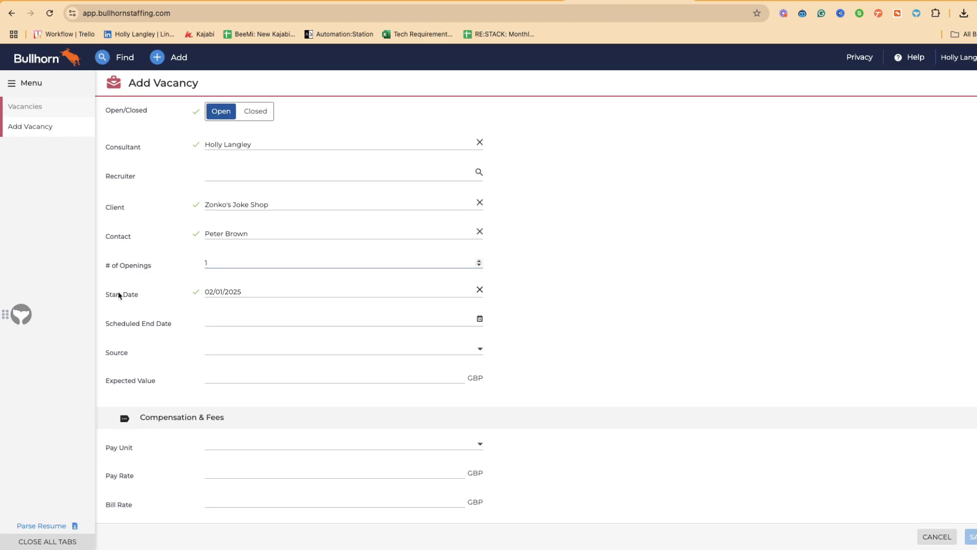
left_click_drag(104, 295, 271, 295)
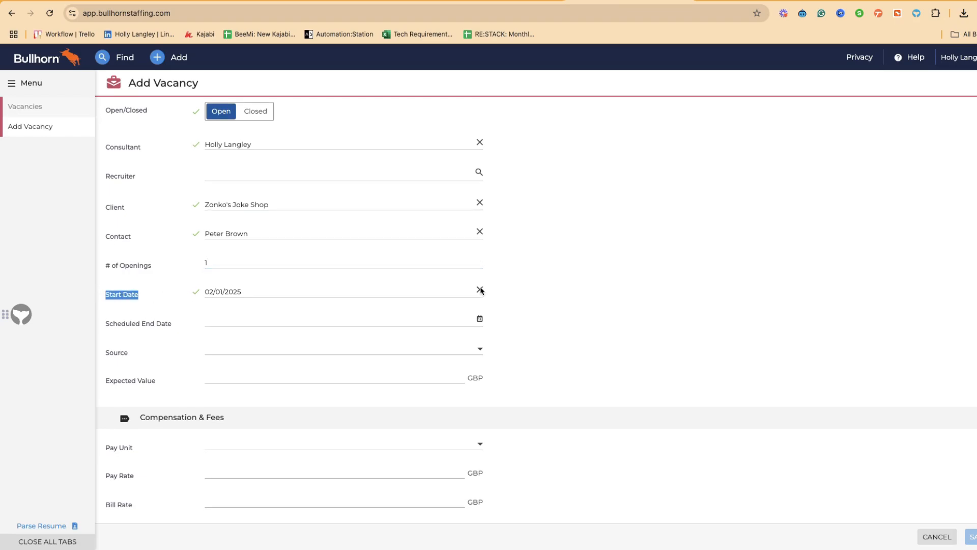
left_click(417, 289)
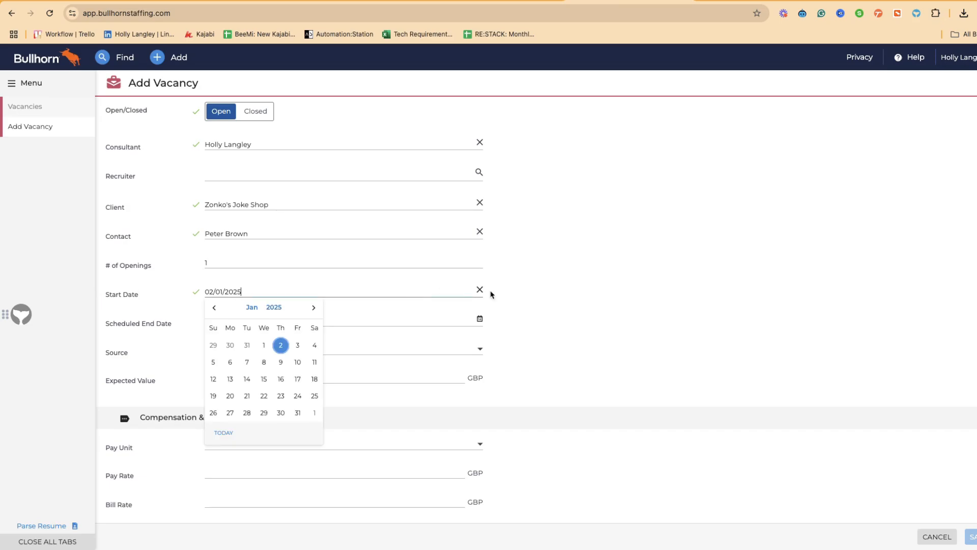
left_click(314, 308)
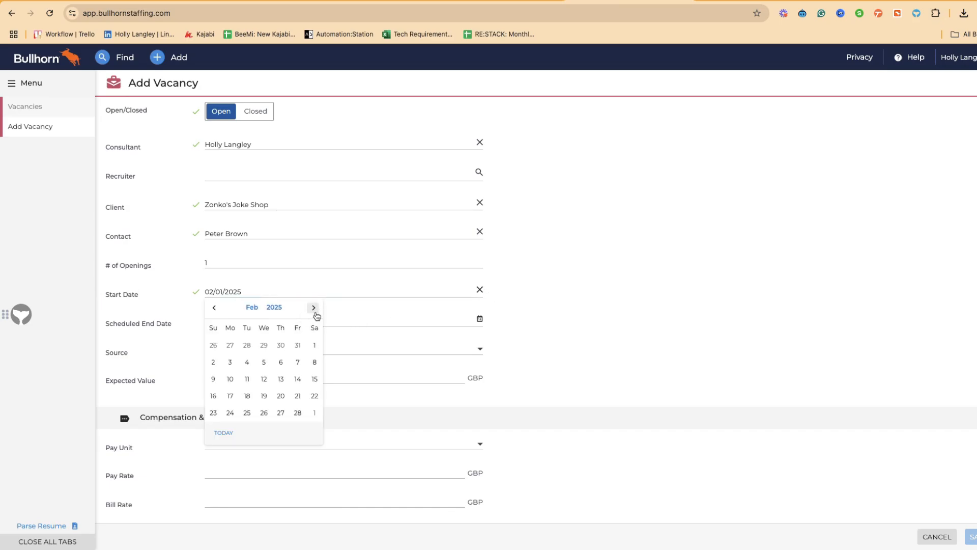
left_click(315, 347)
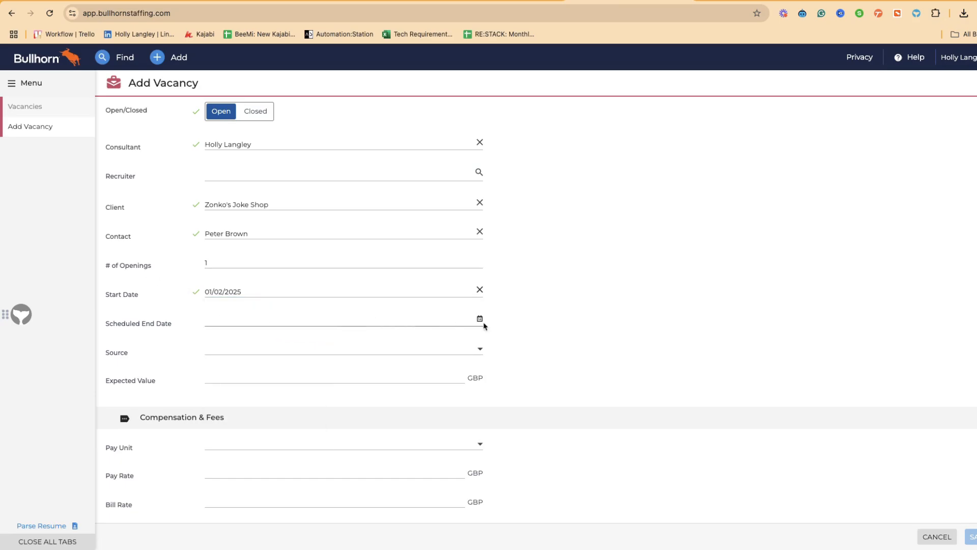
Step: Set the vacancy's scheduled end date to 30/06/2025
left_click(480, 320)
left_click(312, 337)
left_click(312, 337)
left_click(312, 337)
left_click(312, 337)
left_click(312, 337)
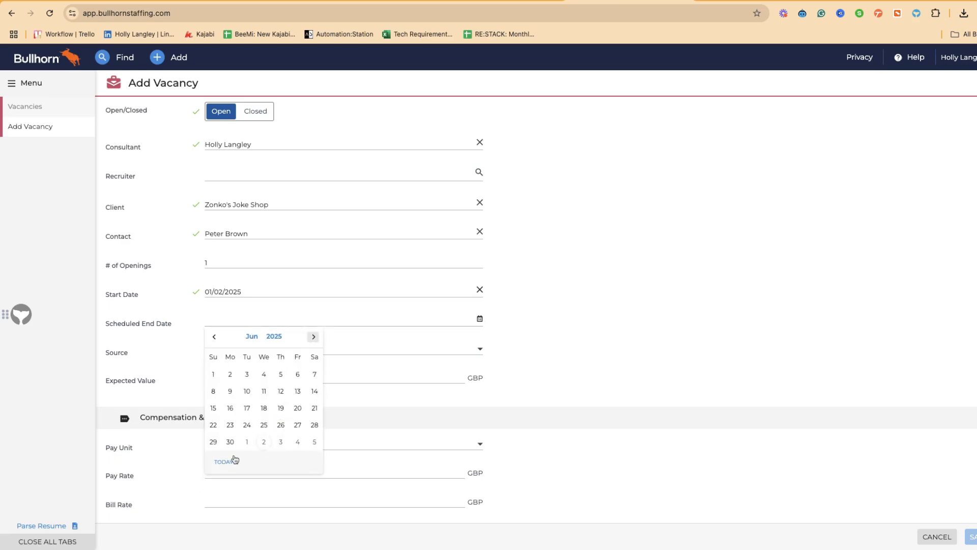
left_click(230, 442)
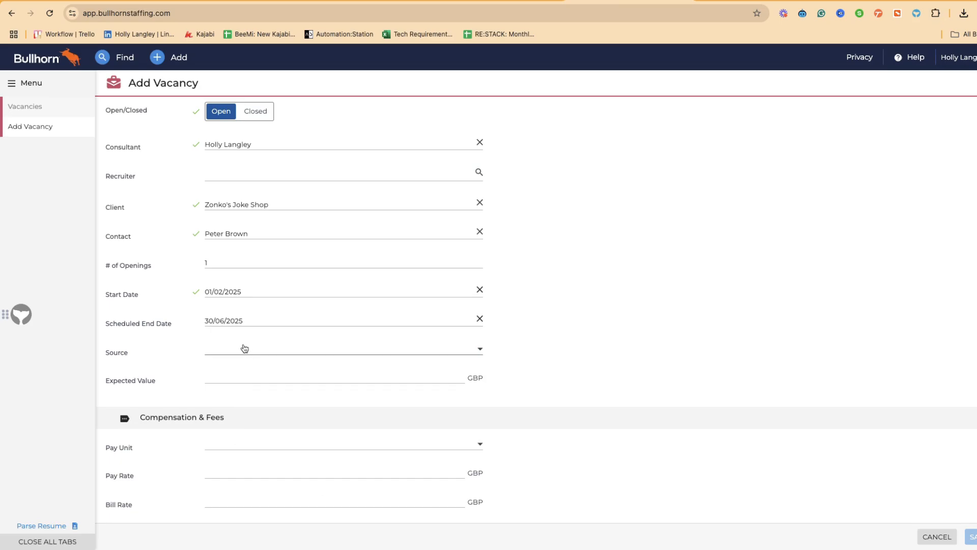
Step: Set the vacancy's source to Client Website
scroll(244, 348, "down", 3)
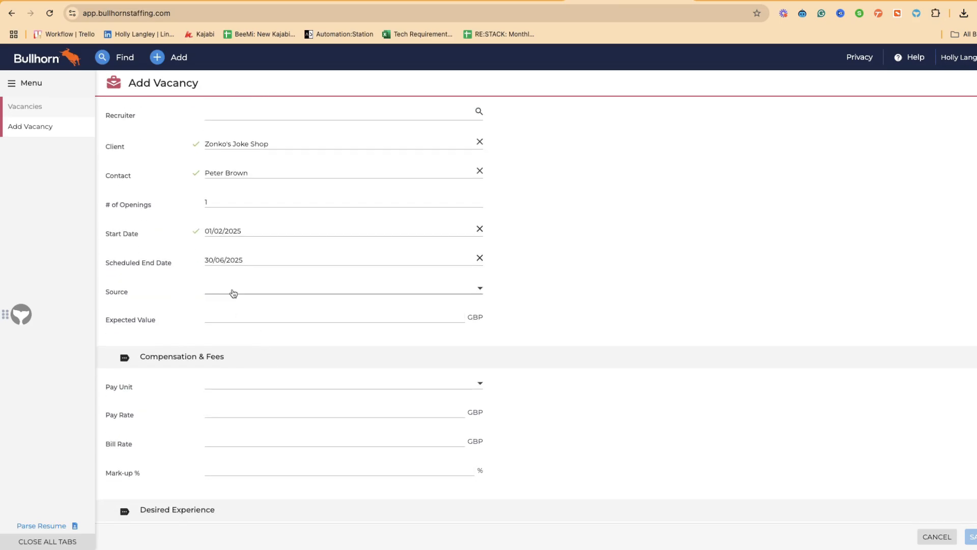
left_click(233, 293)
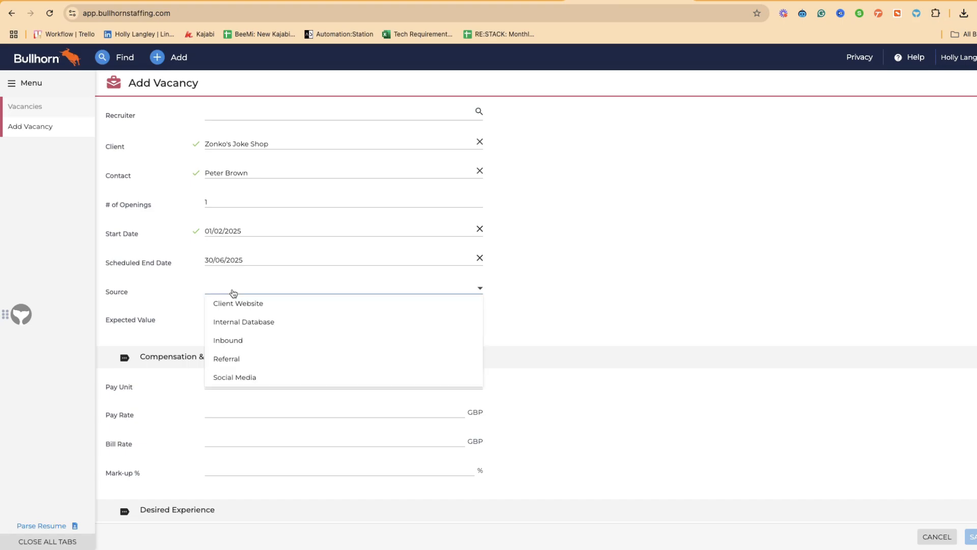
left_click(253, 310)
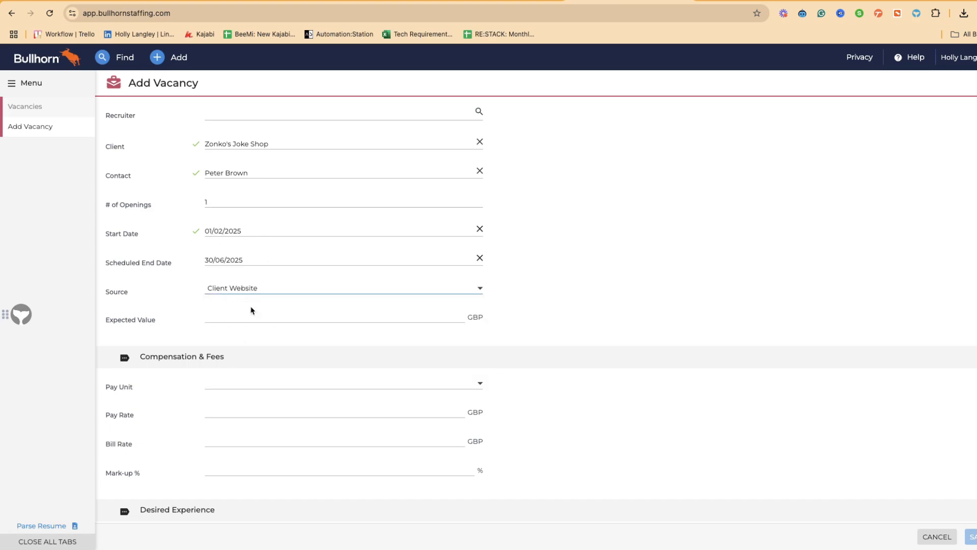
Step: Set the vacancy's expected value to 30000 GBP and its pay unit to Per Day
left_click(233, 313)
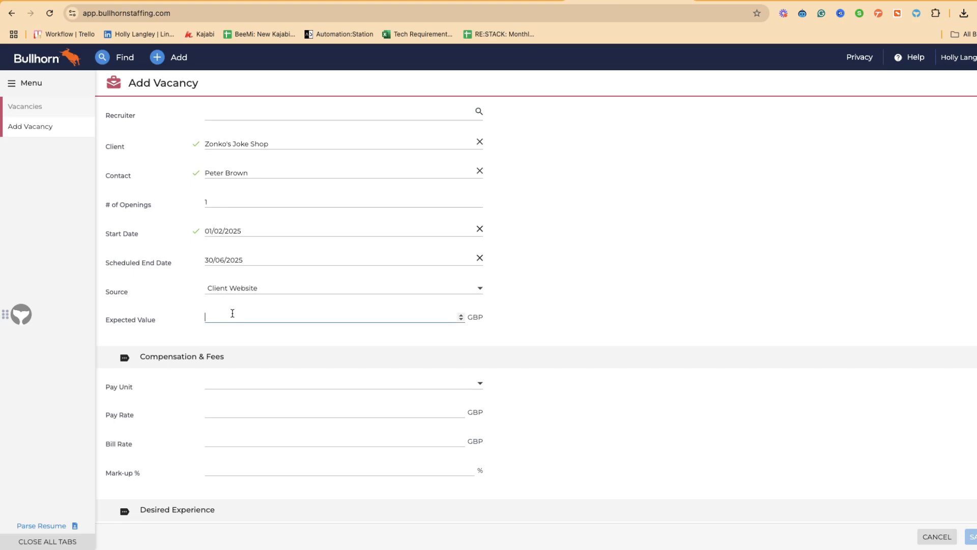
type("30000")
scroll(343, 338, "down", 3)
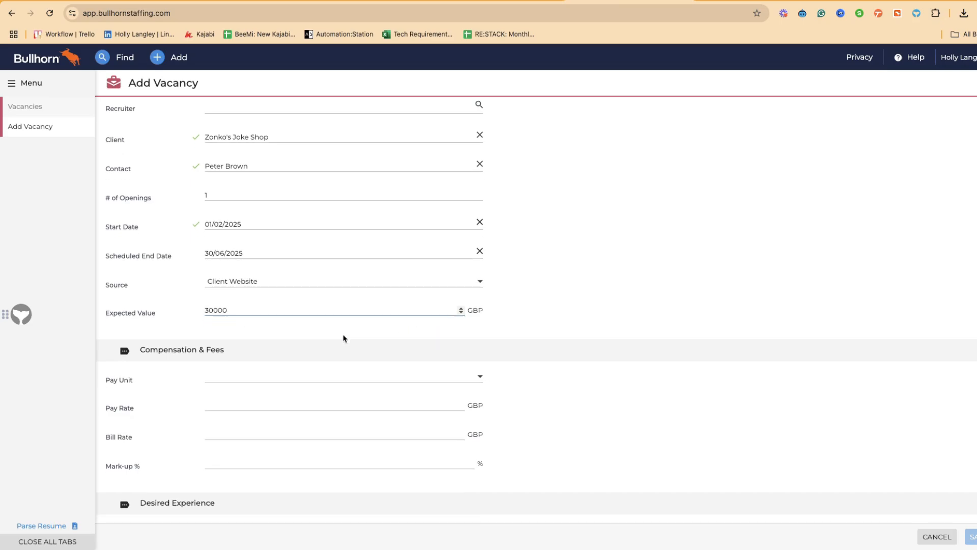
left_click(227, 219)
left_click(227, 251)
Step: Set the vacancy's pay rate to 300 GBP and its bill rate to 800 GBP
left_click(227, 247)
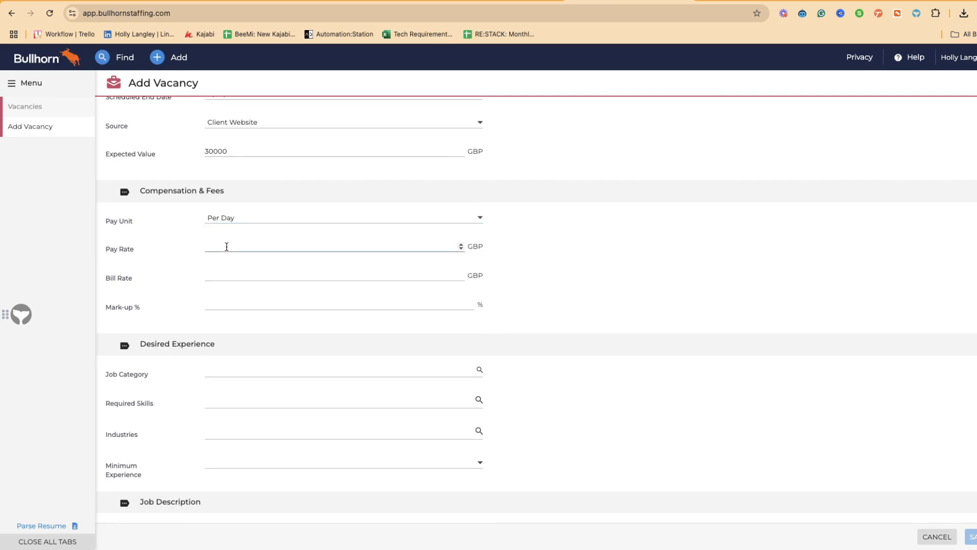
type("300")
left_click_drag(227, 275, 177, 277)
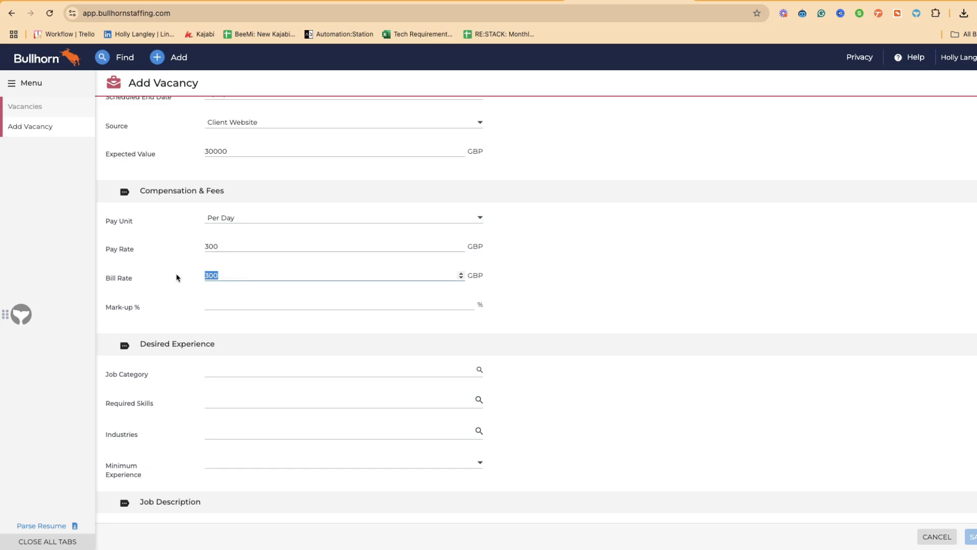
type("800")
Step: Set the desired experience's job category to Dark Arts and add Spells as a required skill
scroll(244, 333, "down", 1)
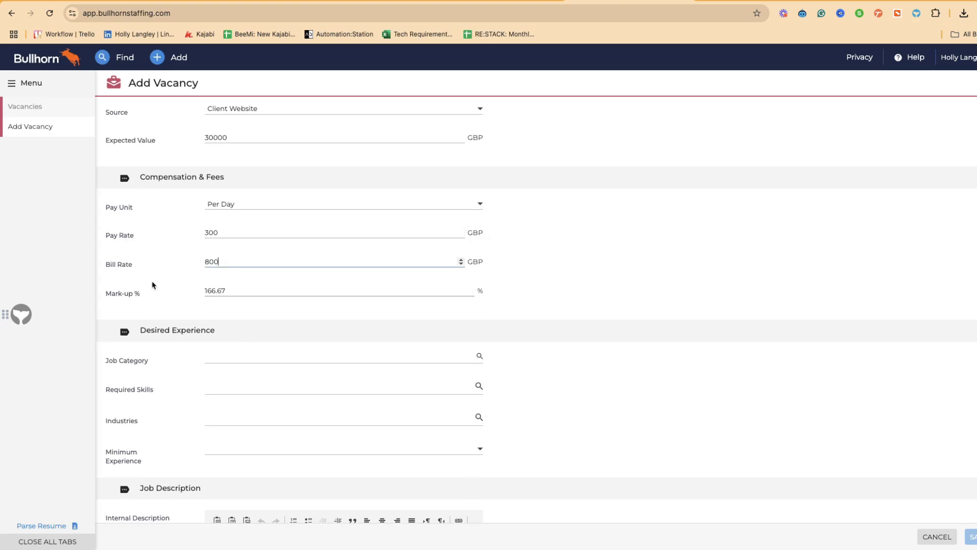
scroll(152, 284, "down", 2)
scroll(155, 249, "up", 10)
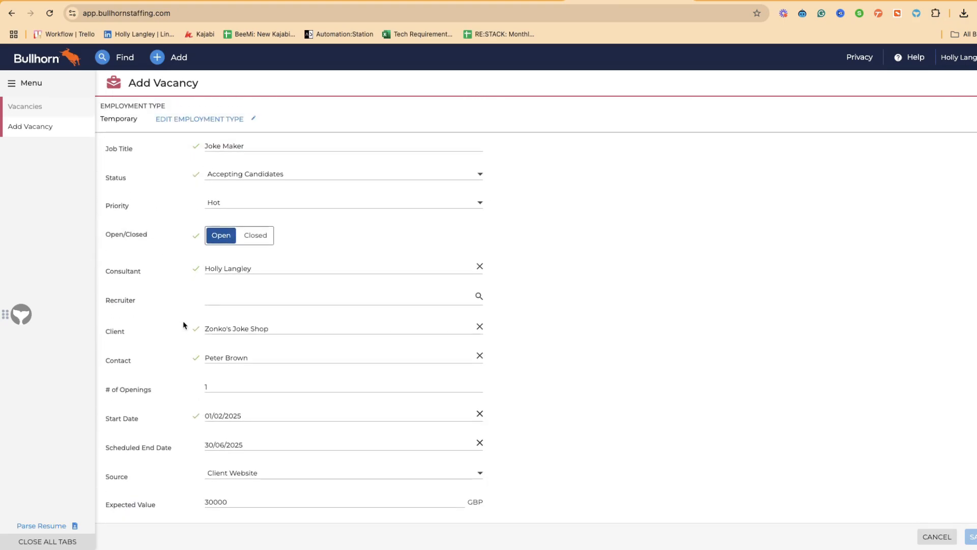
scroll(578, 369, "down", 9)
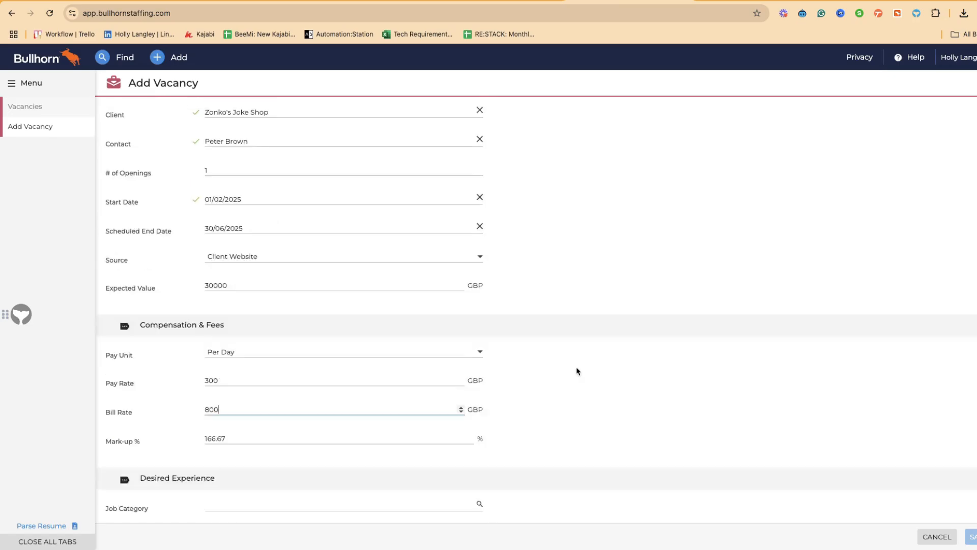
scroll(453, 356, "down", 1)
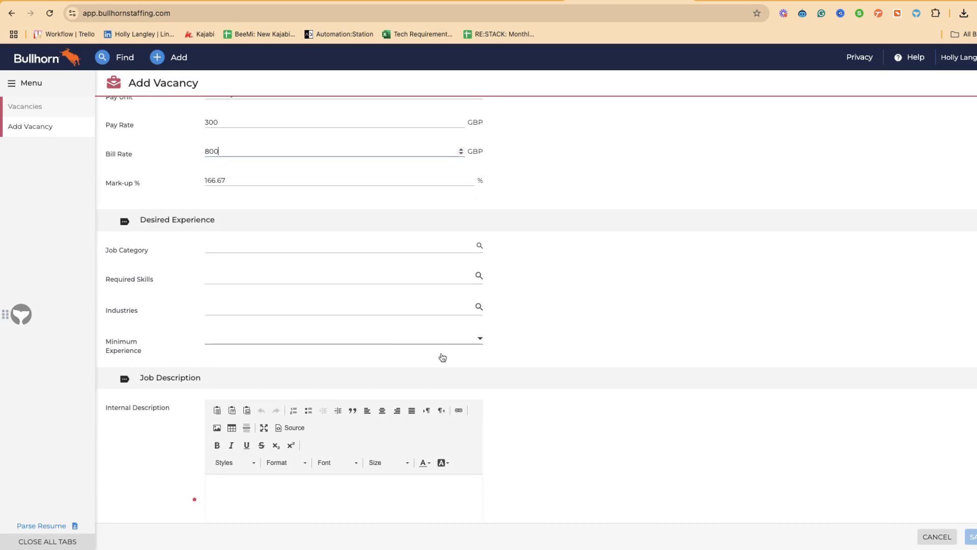
left_click(236, 245)
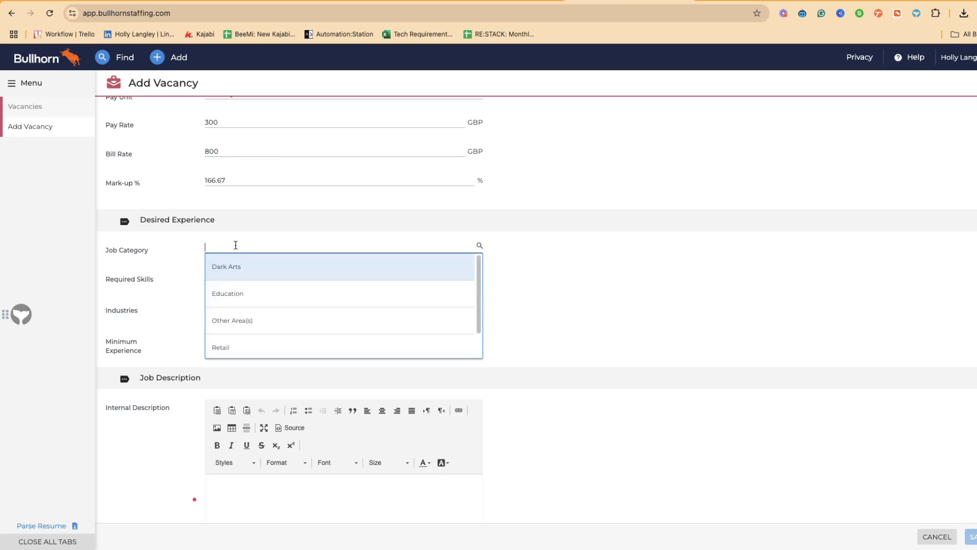
left_click(235, 276)
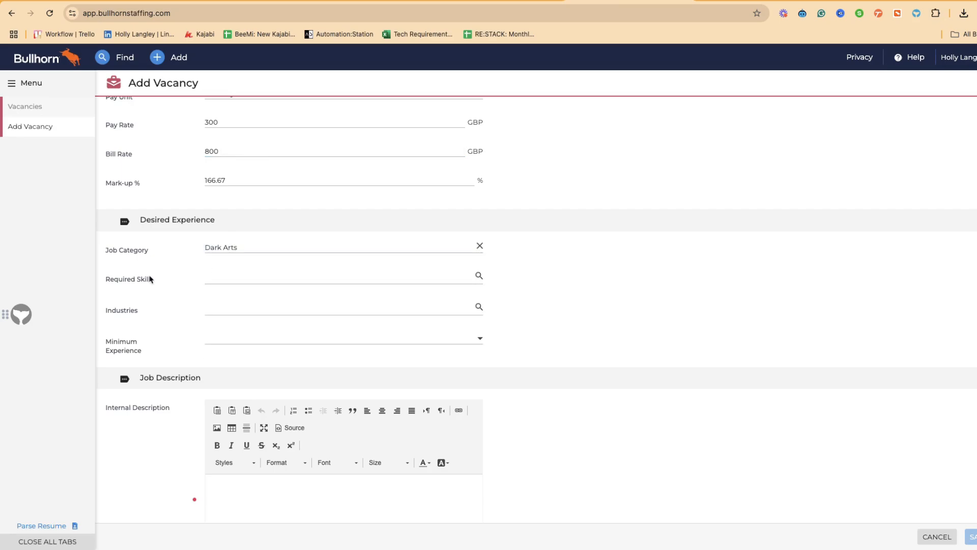
left_click(225, 278)
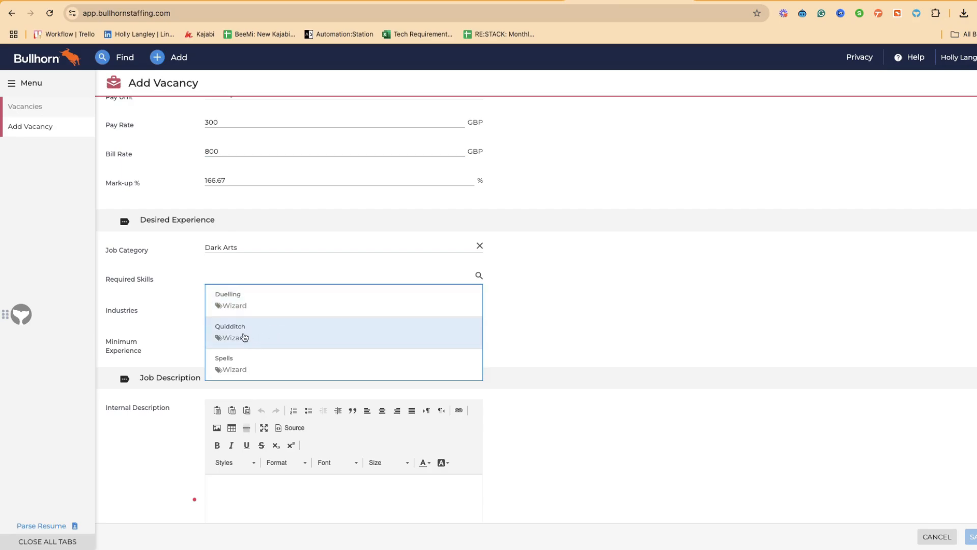
left_click(241, 362)
Step: Enter Shopping as the vacancy's industry in the desired experience section
left_click(244, 312)
type("Shopping")
left_click(179, 300)
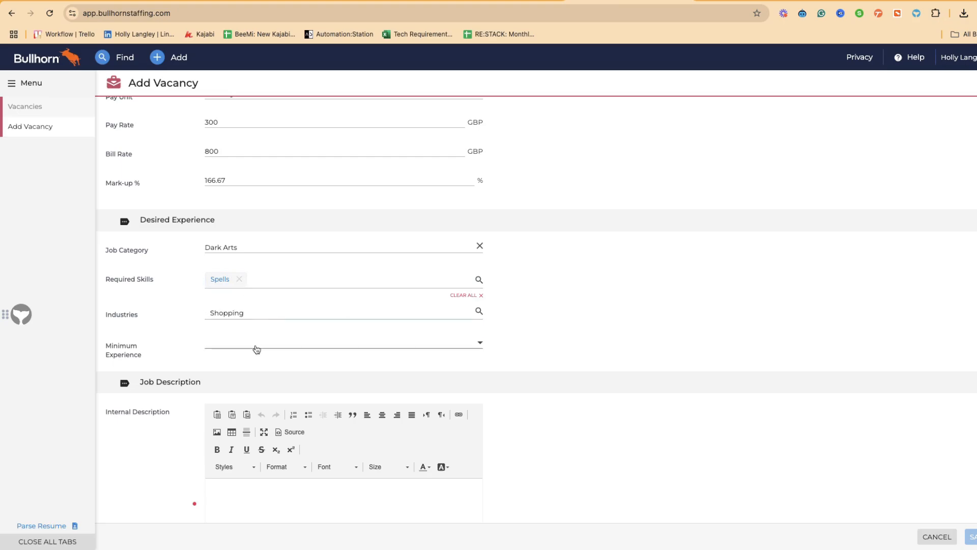
Step: Set the vacancy's minimum experience to 0
scroll(257, 349, "down", 1)
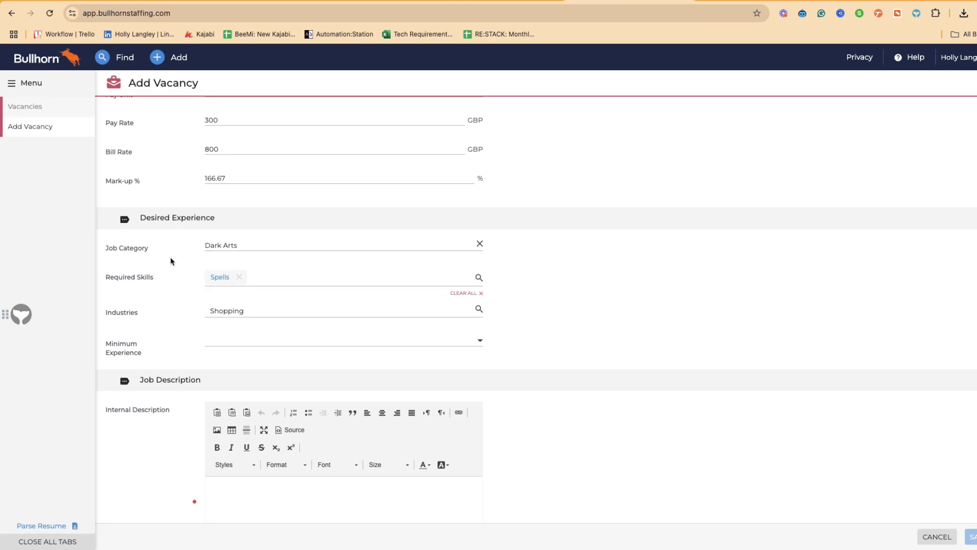
scroll(183, 262, "down", 3)
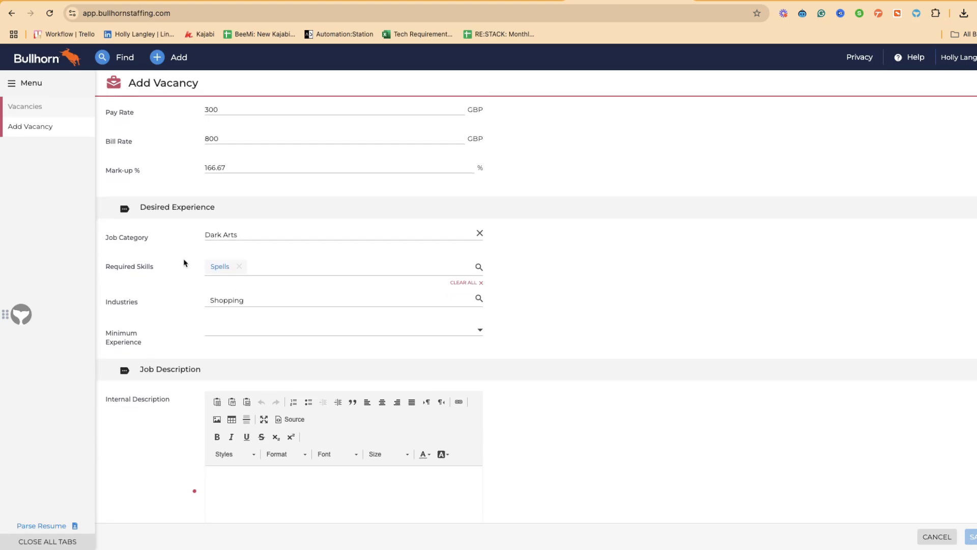
scroll(186, 263, "down", 1)
scroll(183, 264, "down", 5)
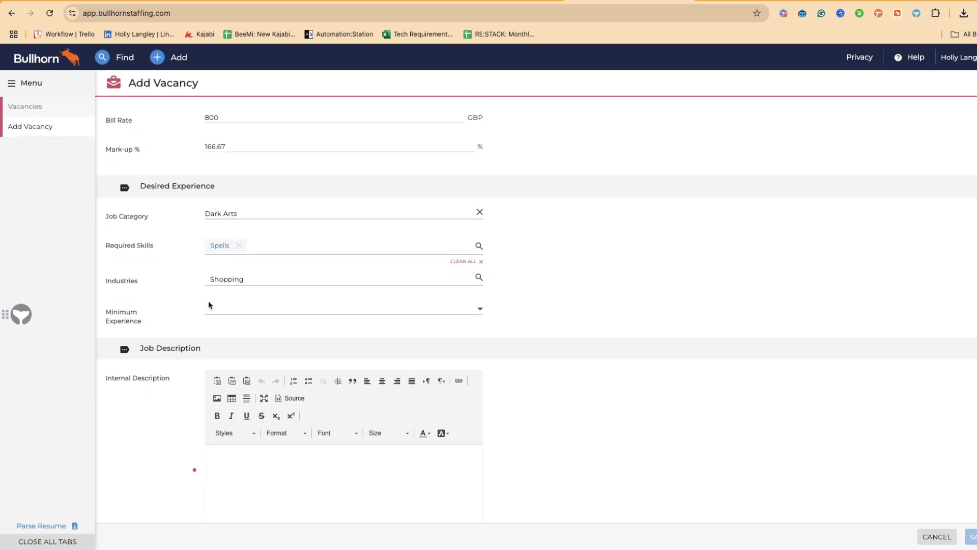
scroll(175, 327, "down", 3)
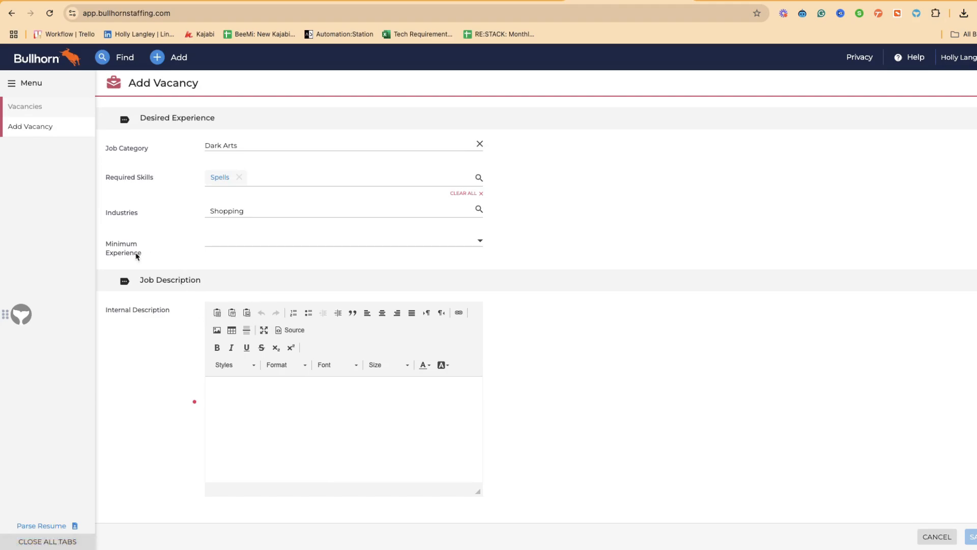
left_click(220, 248)
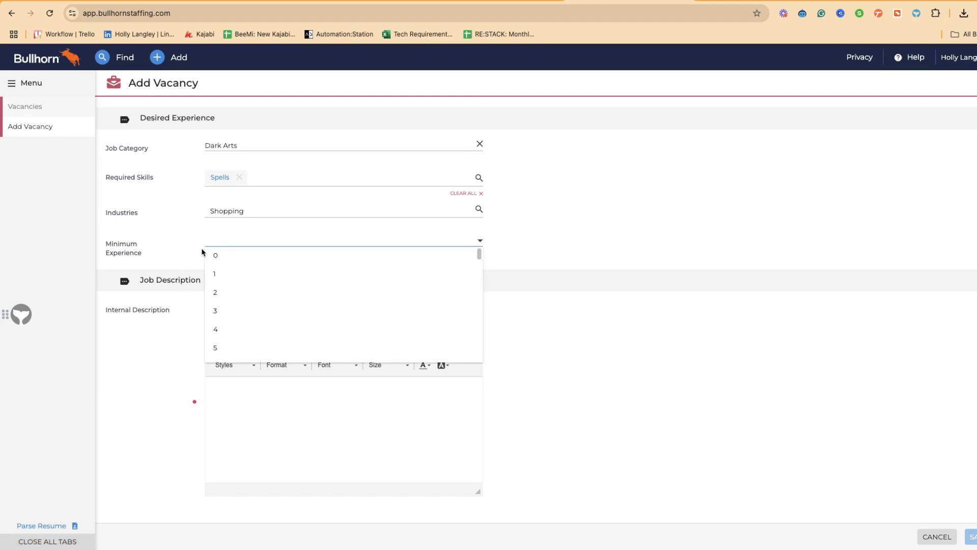
mouse_move(481, 255)
left_mouse_down()
mouse_move(486, 354)
mouse_move(487, 253)
left_mouse_up()
left_click(336, 260)
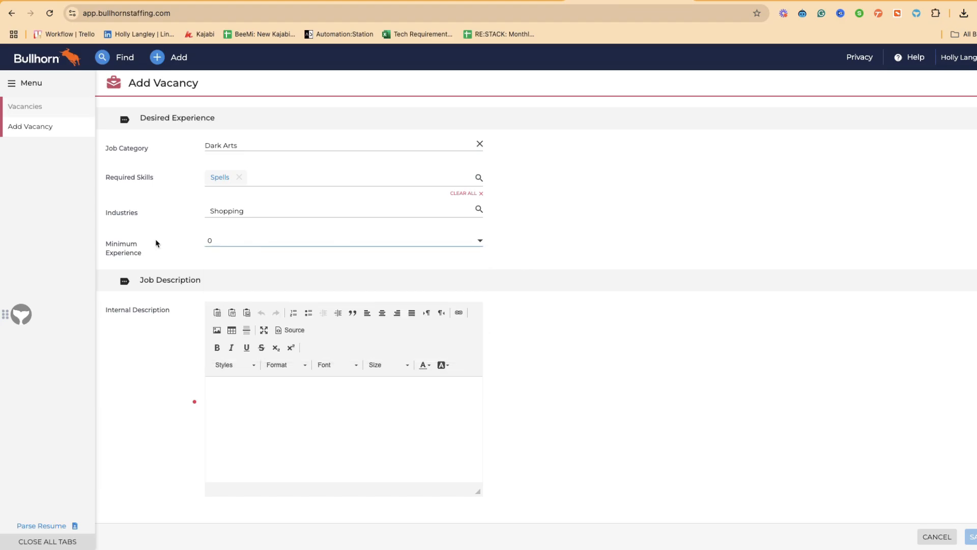
left_click_drag(97, 241, 135, 256)
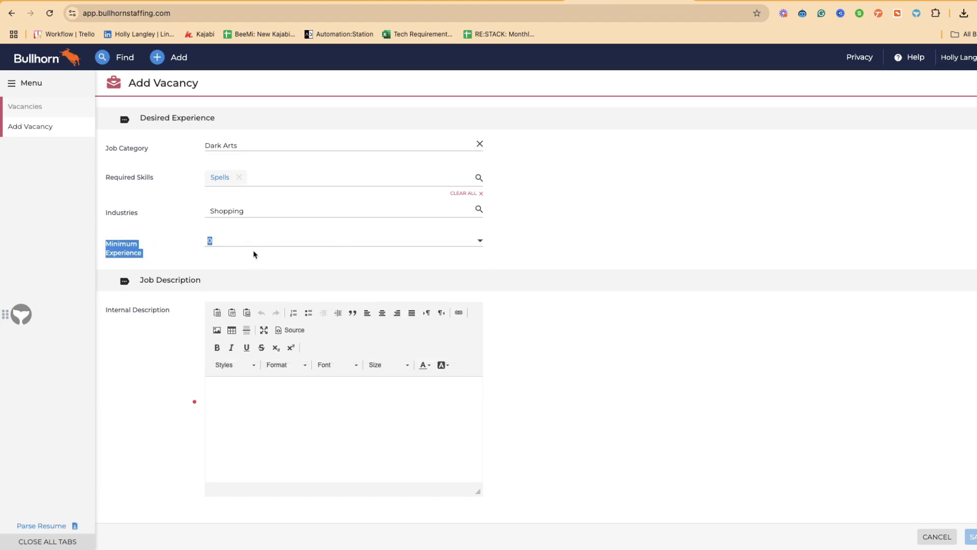
left_click(125, 259)
Step: Paste the copied Joke Maker job description into the vacancy's Internal Description
scroll(147, 315, "down", 4)
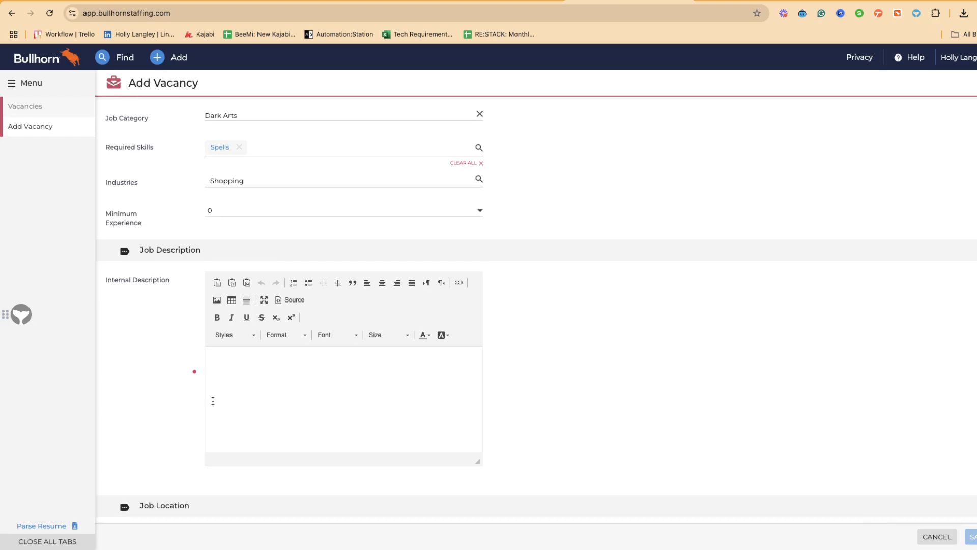
left_click(217, 294)
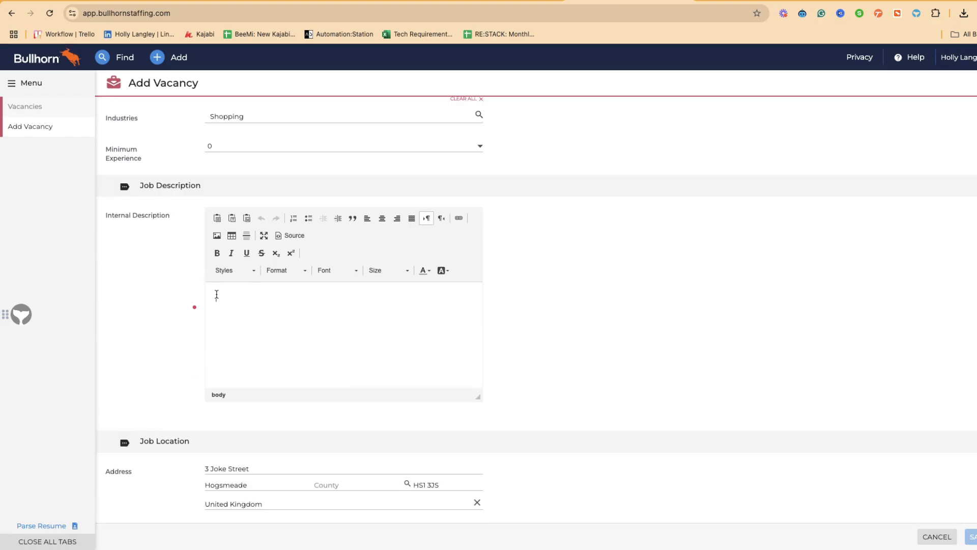
left_click(86, 1)
left_click(122, 65)
Step: Review the pasted internal description and delete the blank line at its end
scroll(326, 329, "up", 5)
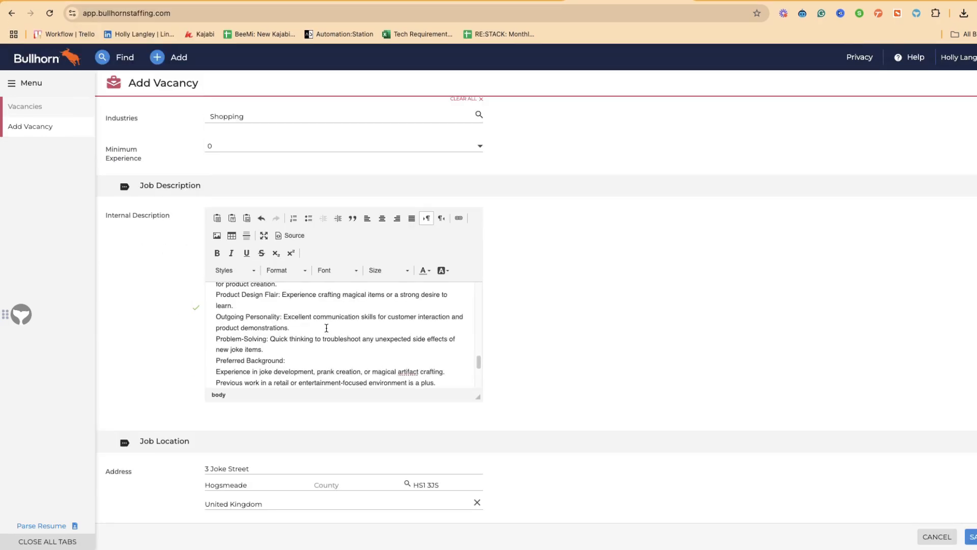
scroll(326, 329, "up", 6)
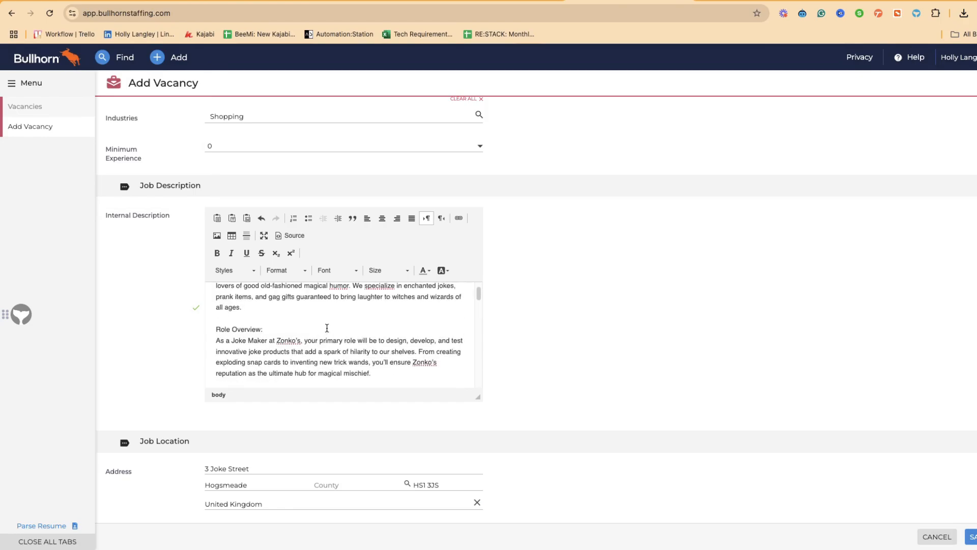
scroll(329, 331, "up", 2)
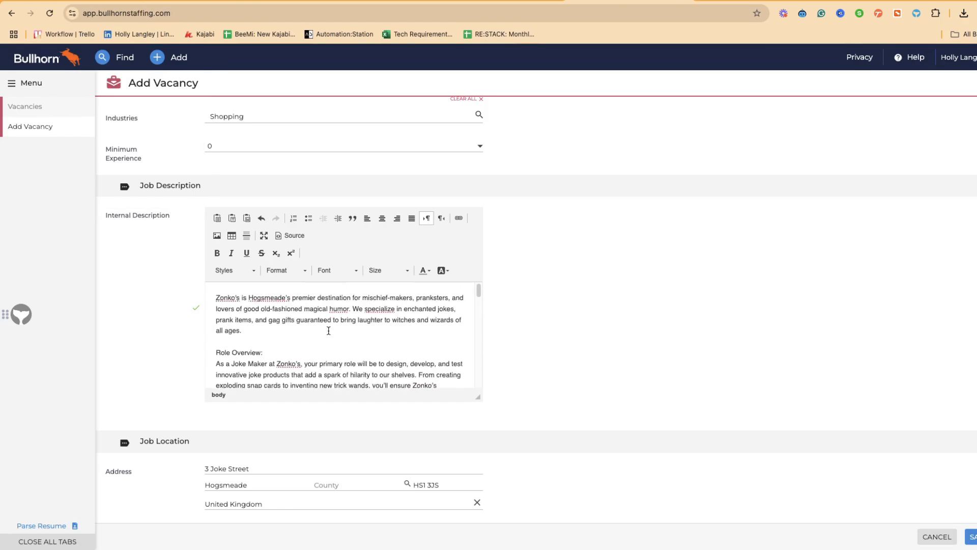
scroll(277, 358, "down", 5)
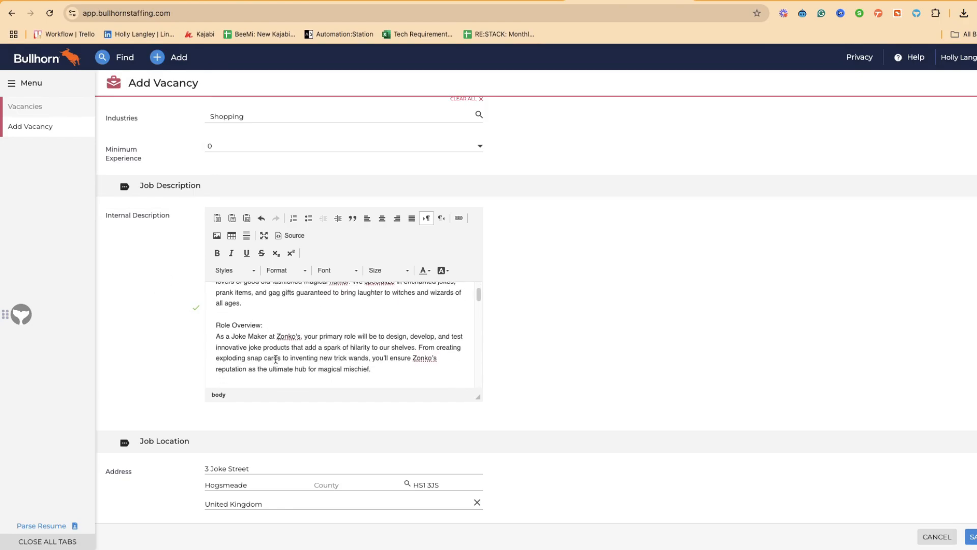
scroll(285, 358, "down", 4)
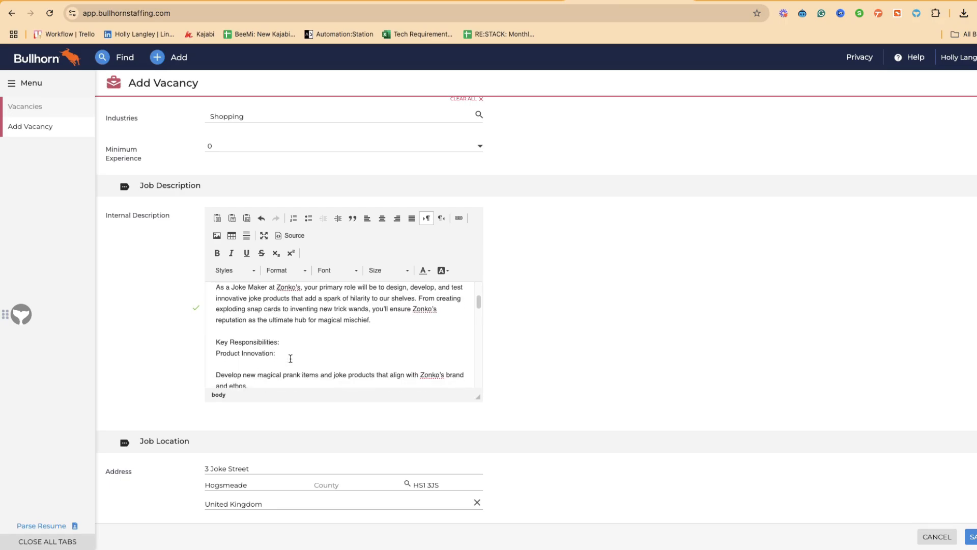
scroll(291, 359, "down", 1)
scroll(285, 358, "down", 20)
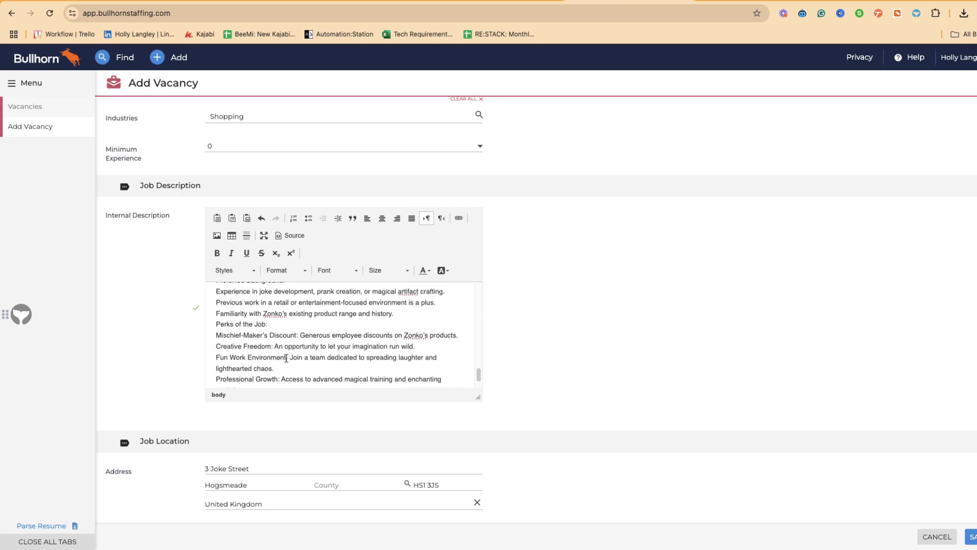
scroll(286, 359, "down", 4)
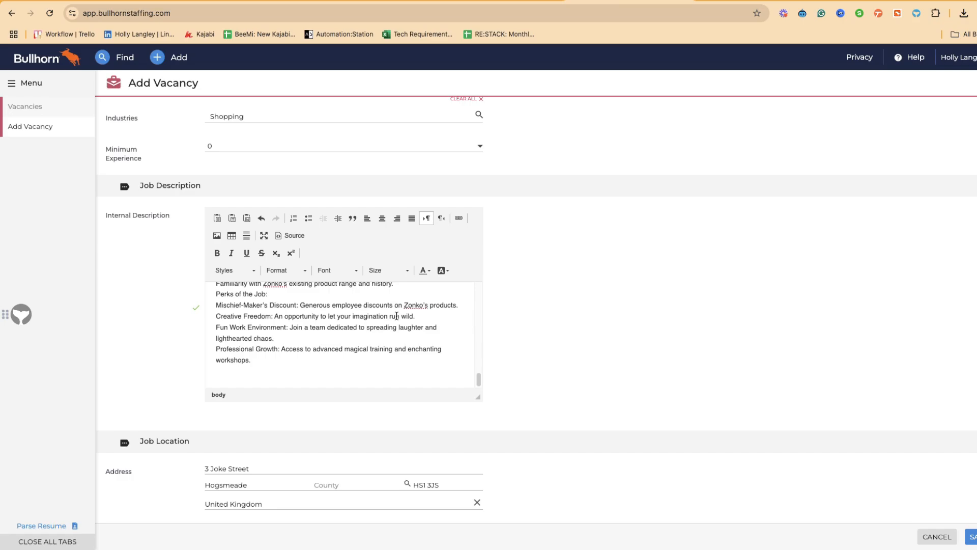
scroll(397, 316, "down", 1)
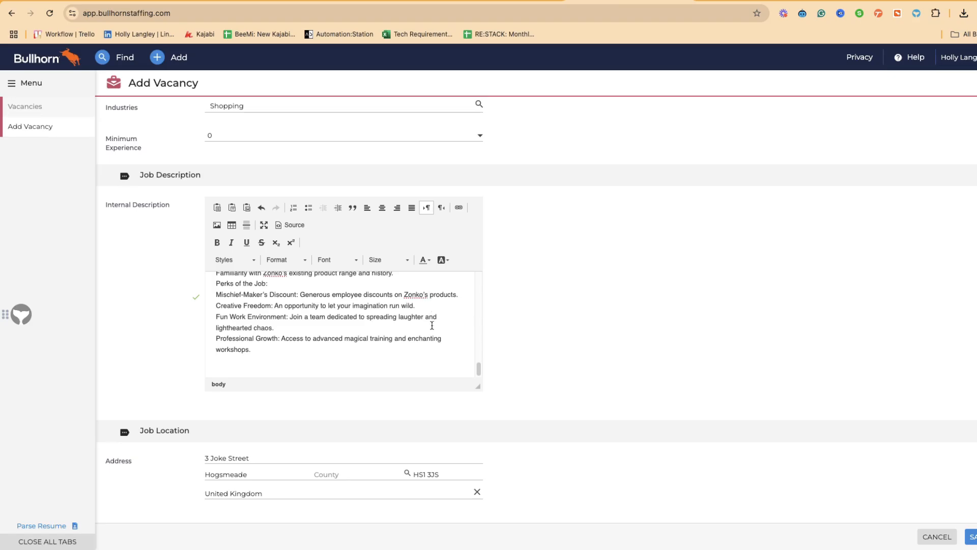
key("BackSpace")
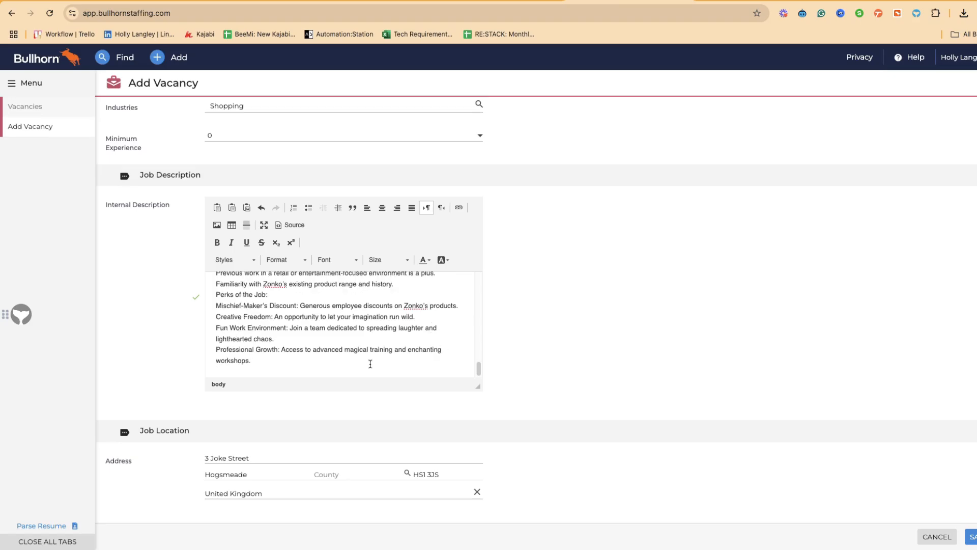
Step: Paste the same job description into the Published Description for job board publishing
scroll(371, 346, "down", 3)
scroll(373, 283, "up", 2)
scroll(310, 281, "up", 8)
scroll(309, 280, "up", 3)
scroll(245, 275, "up", 5)
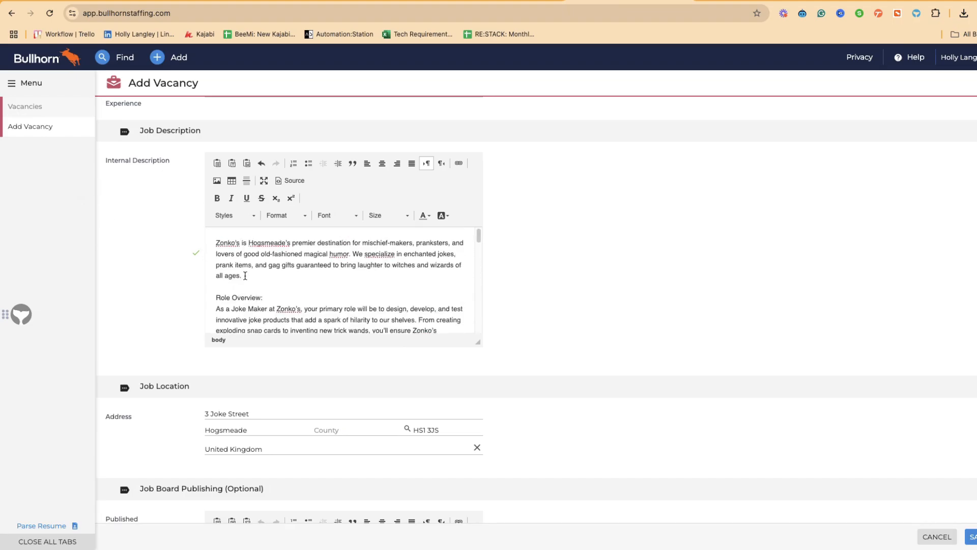
scroll(245, 281, "down", 10)
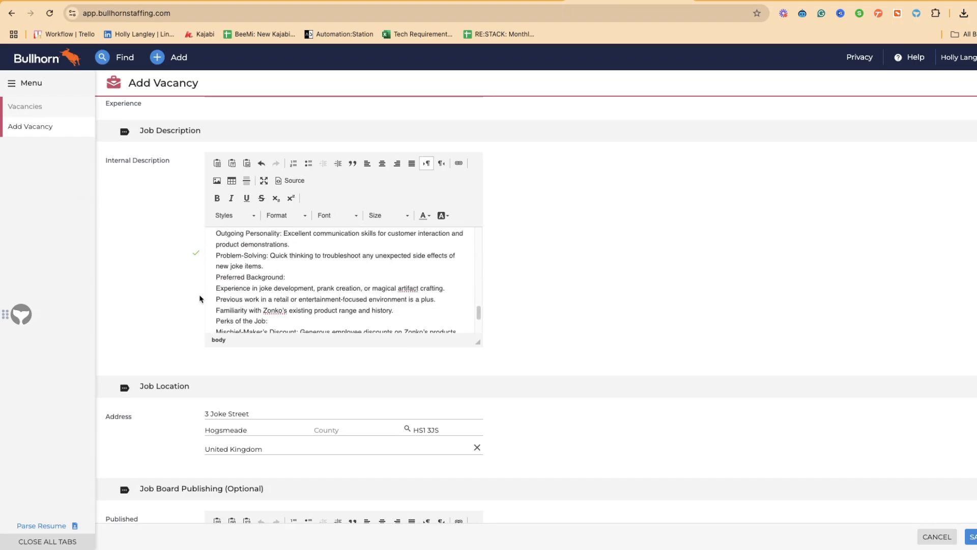
scroll(265, 397, "down", 3)
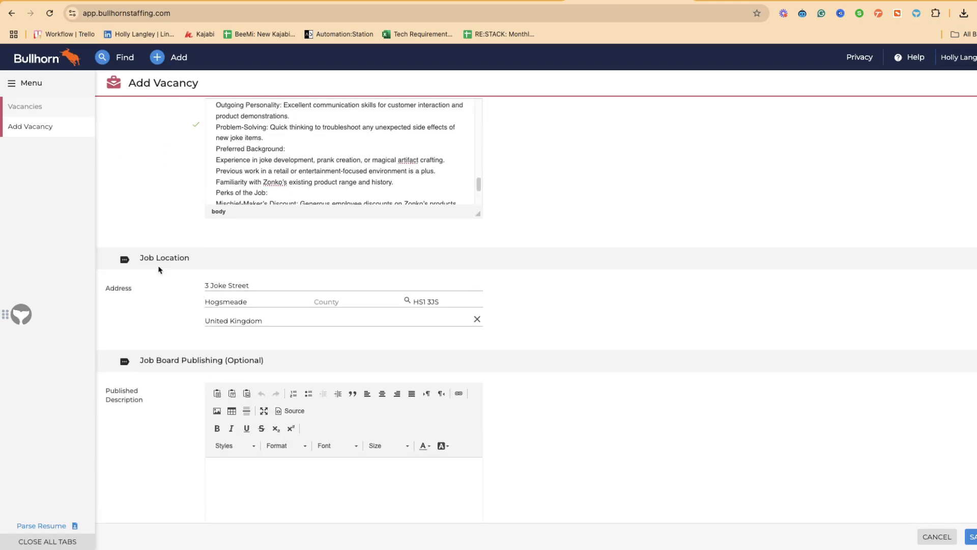
scroll(250, 345, "down", 4)
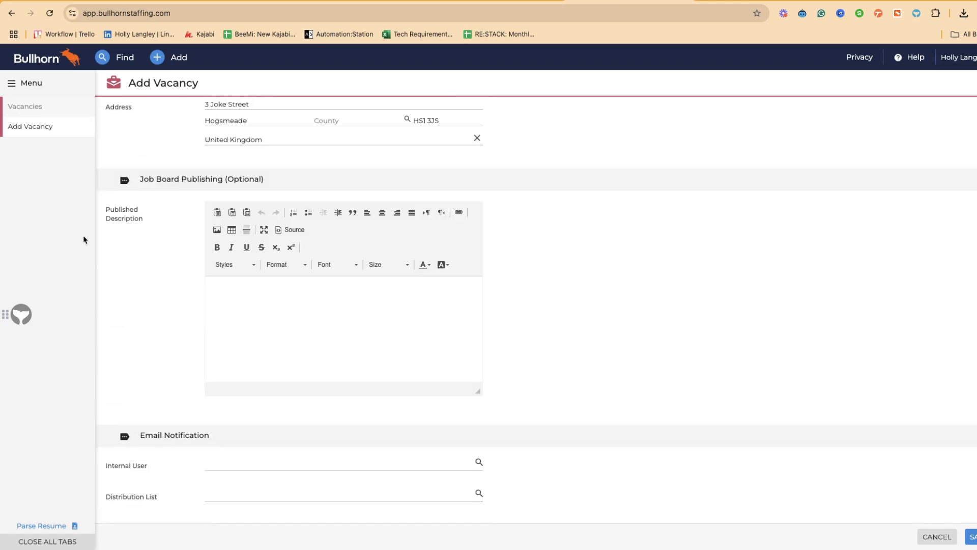
left_click(219, 293)
key("super+v")
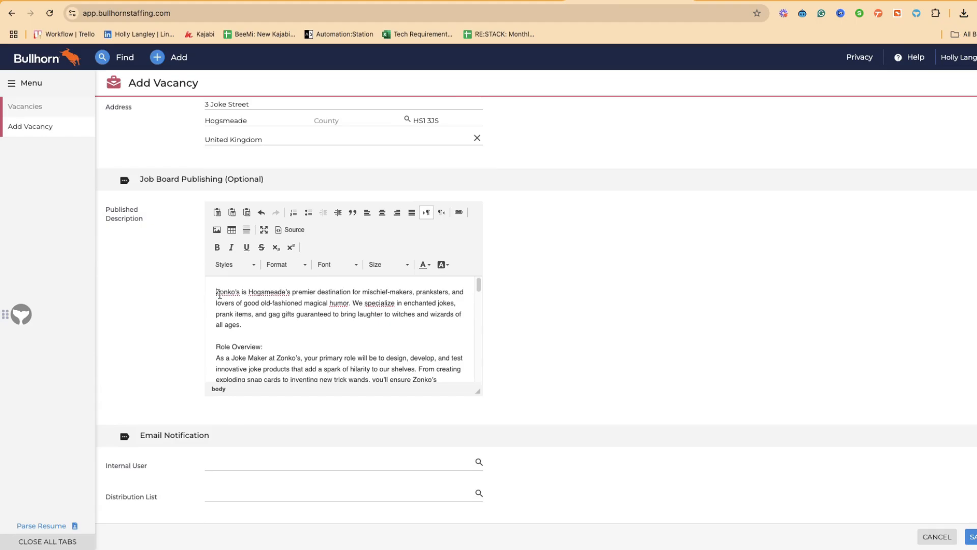
Step: Replace the whole Published Description with the copied shorter, formatted job advert starting "About the Role" and check it through to the perks
scroll(216, 288, "down", 1)
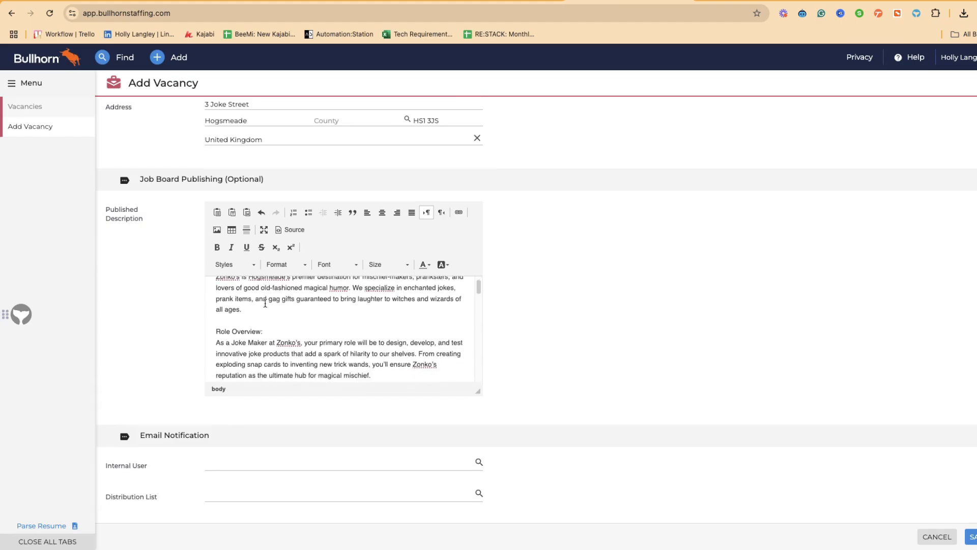
scroll(215, 289, "up", 1)
left_click_drag(216, 289, 294, 433)
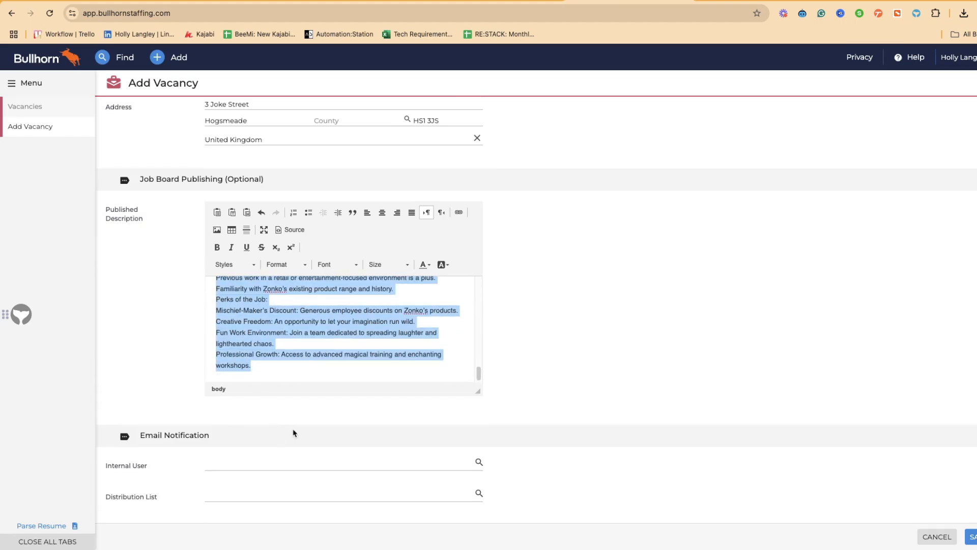
key("BackSpace")
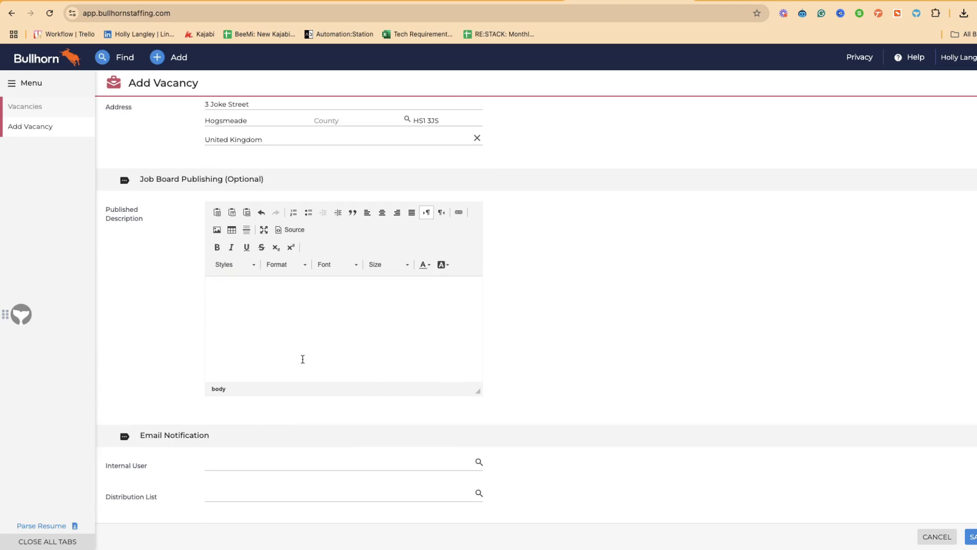
key("super+v")
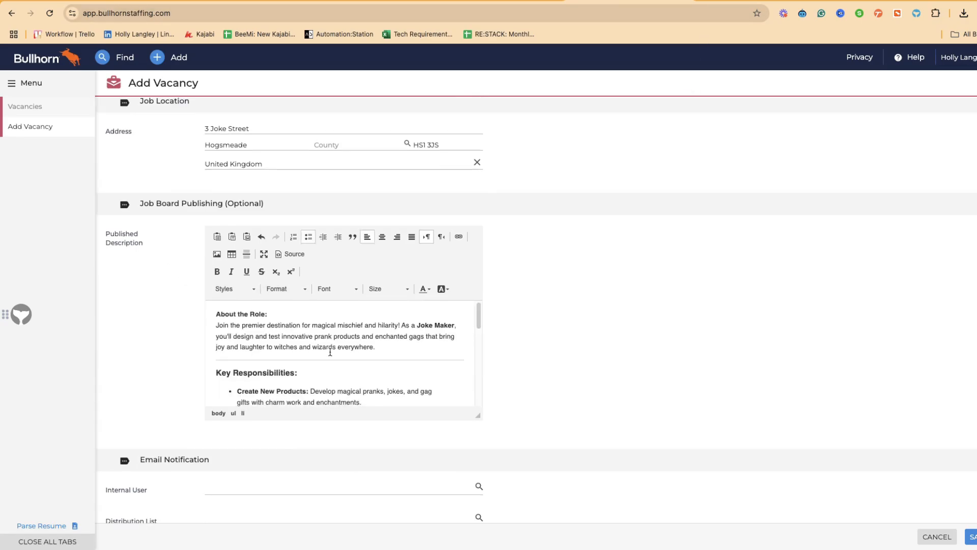
scroll(331, 352, "down", 3)
scroll(332, 352, "down", 10)
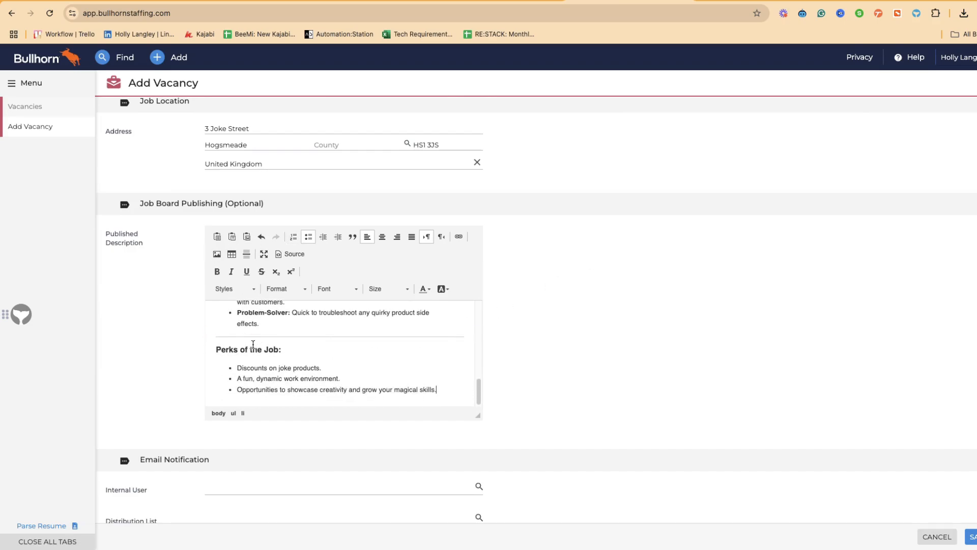
scroll(559, 380, "down", 1)
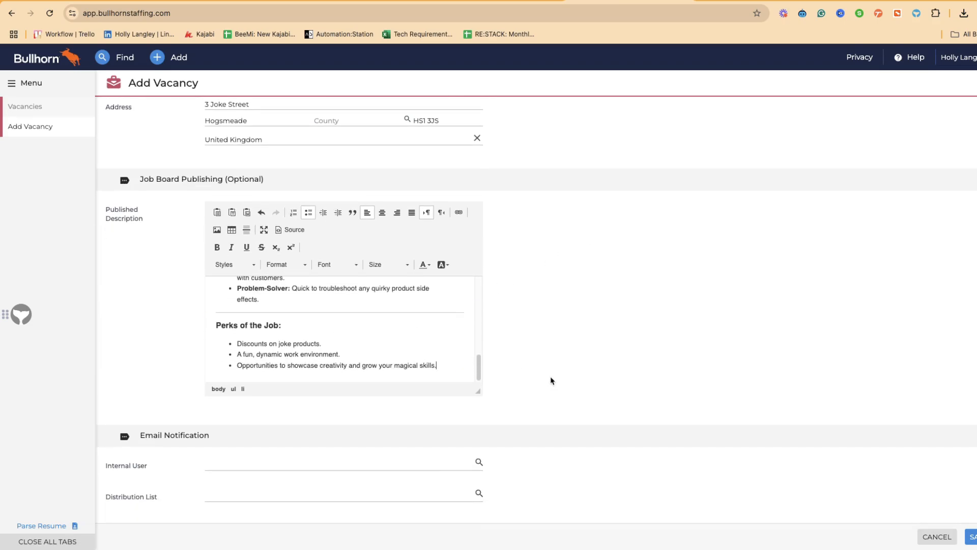
Step: Check the completed vacancy form, save it as a new record, and look over the saved vacancy's overview
scroll(517, 306, "up", 10)
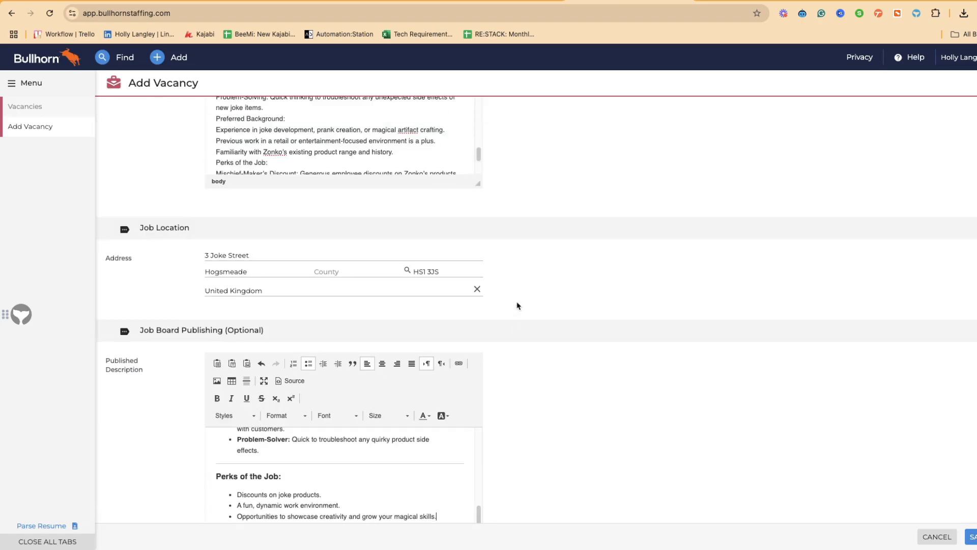
scroll(516, 306, "up", 10)
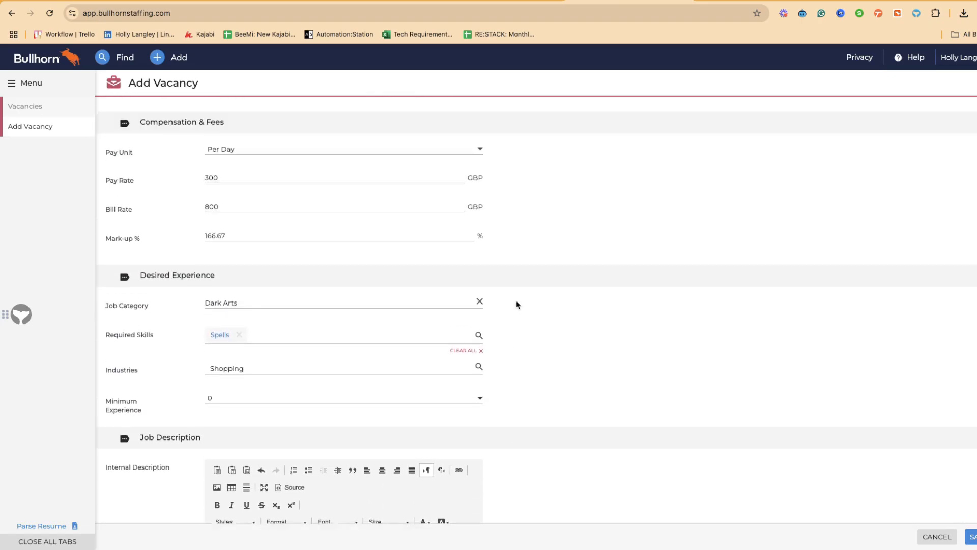
scroll(517, 305, "down", 15)
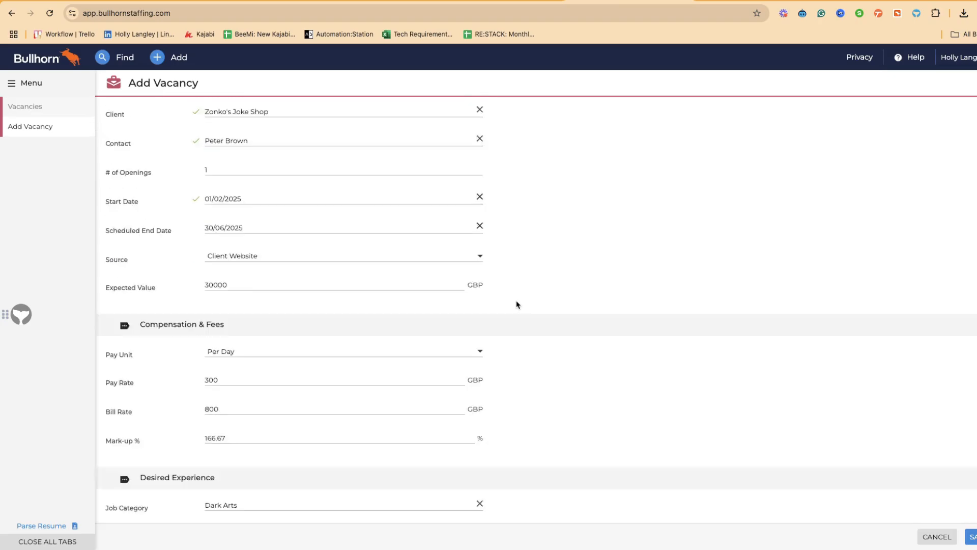
scroll(517, 304, "down", 4)
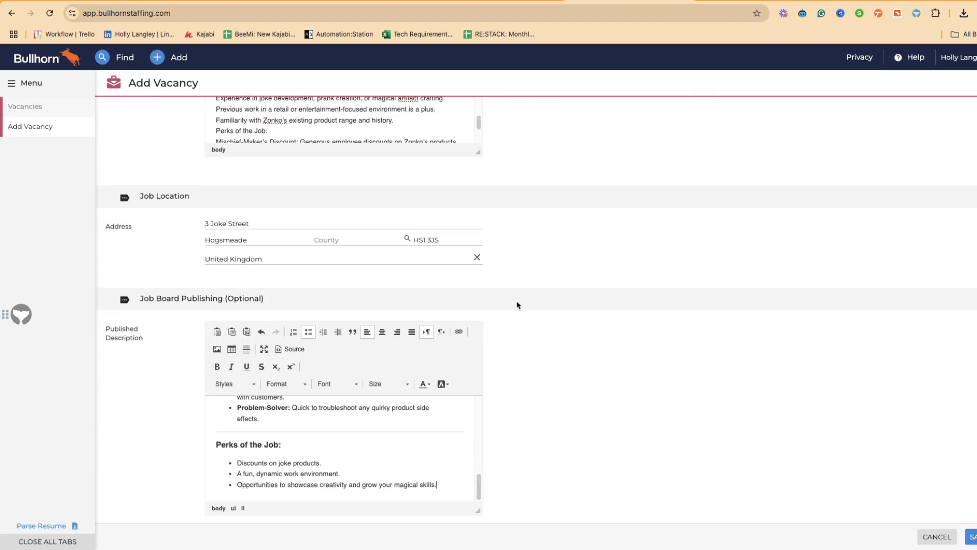
left_click(971, 537)
scroll(430, 360, "down", 4)
scroll(431, 361, "up", 4)
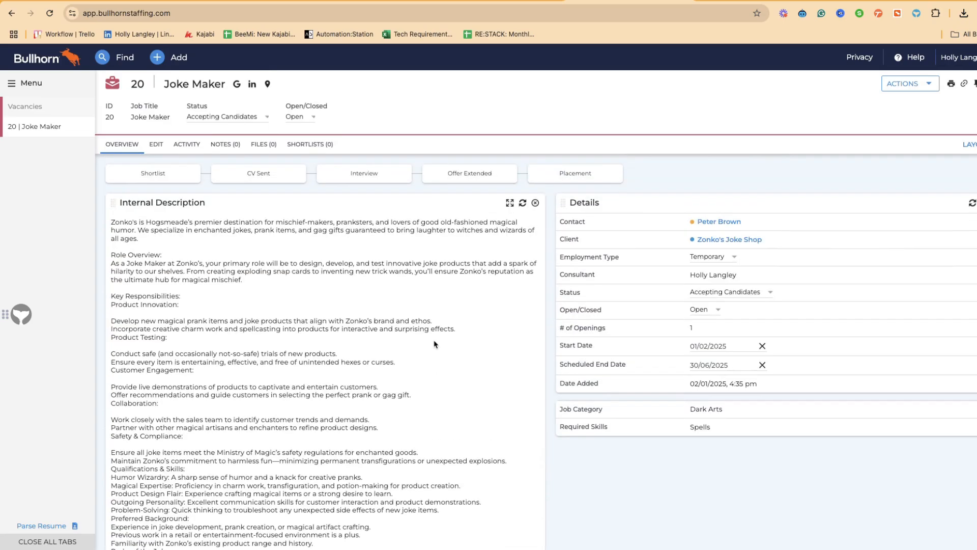
scroll(434, 344, "down", 10)
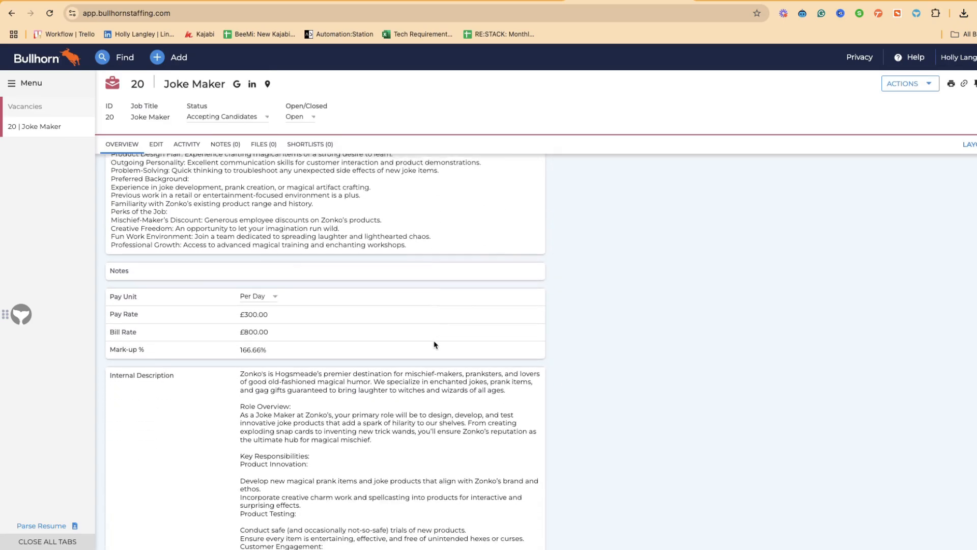
scroll(436, 343, "down", 5)
scroll(631, 266, "up", 20)
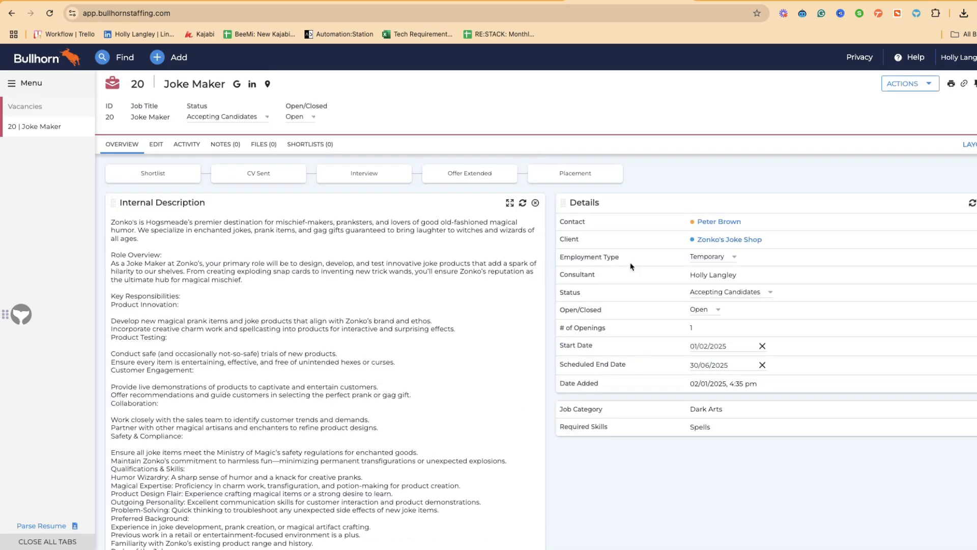
Step: Open the Joke Maker vacancy for publishing and review its career portal description, published category and contact recruiter field
left_click(889, 90)
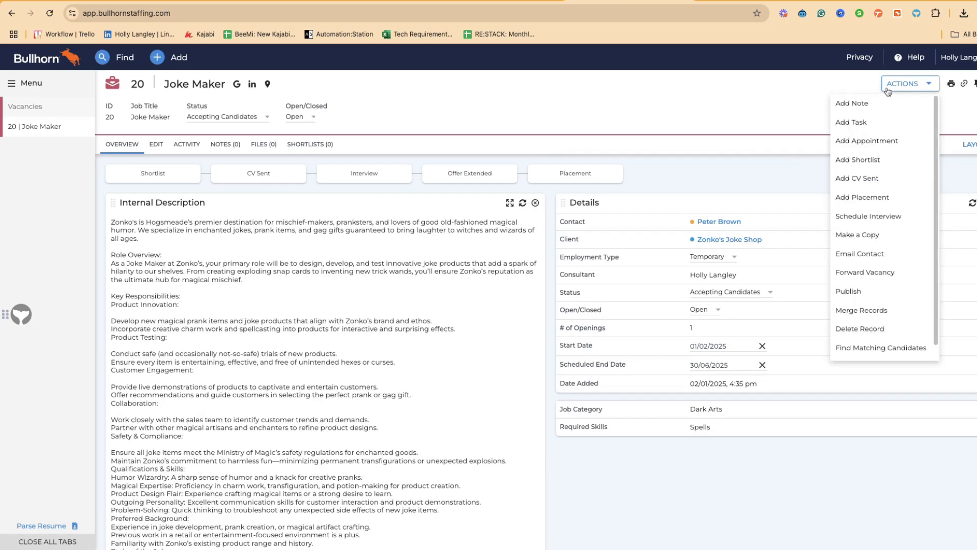
left_click(872, 290)
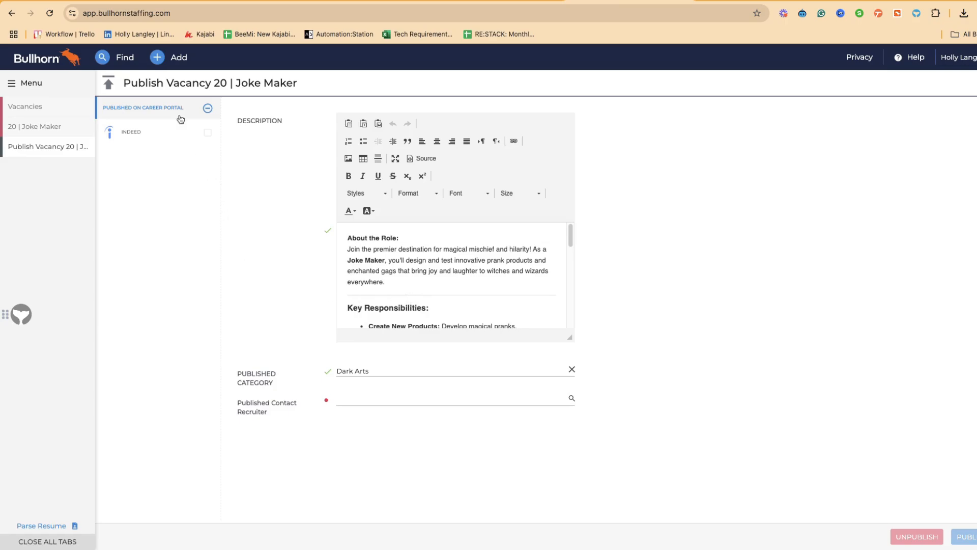
scroll(486, 297, "down", 10)
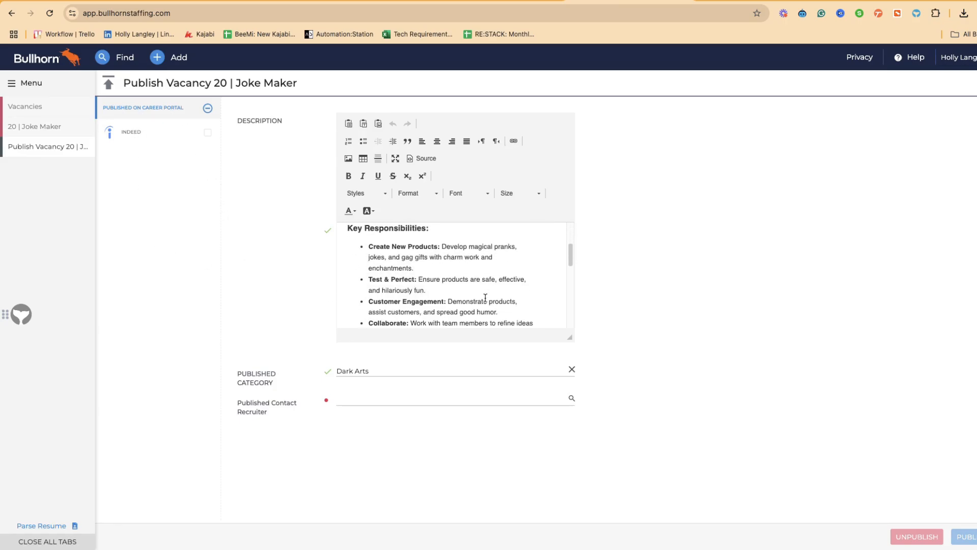
scroll(486, 297, "down", 2)
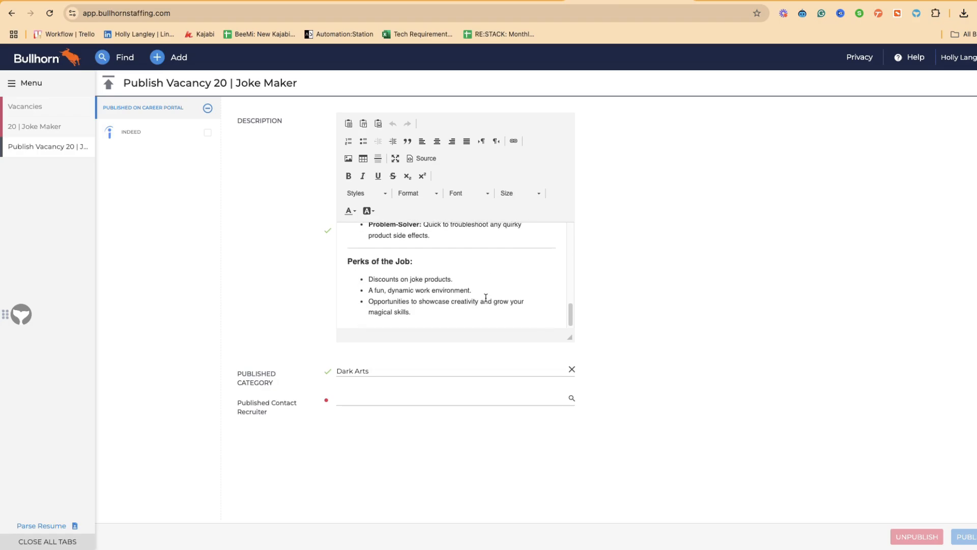
left_click(415, 401)
left_click(395, 371)
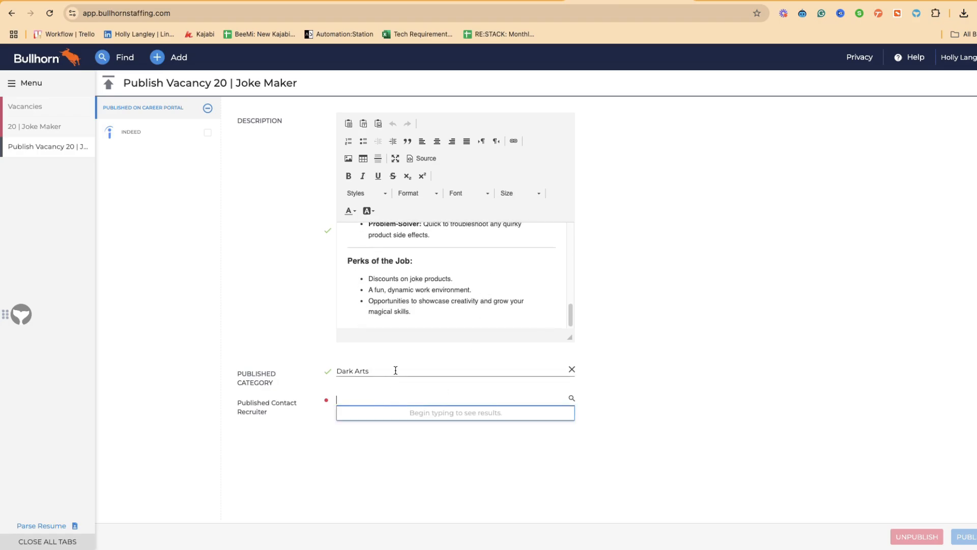
left_click(382, 395)
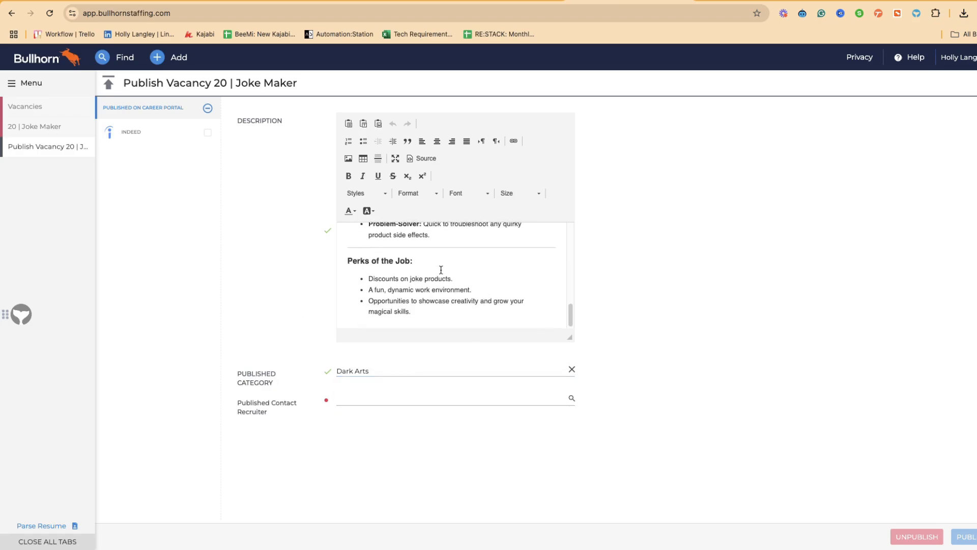
scroll(434, 276, "up", 1)
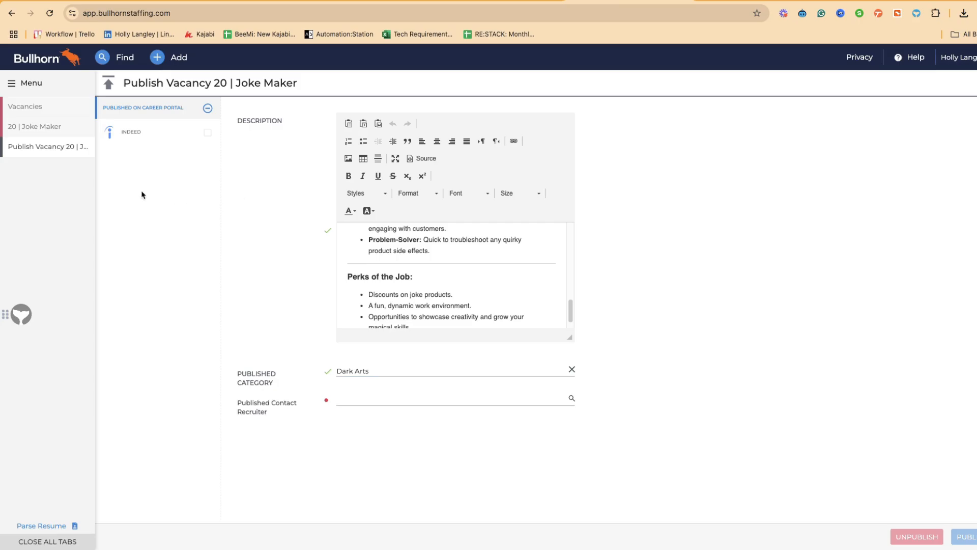
Step: Return to the Joke Maker vacancy record and examine its overview, editable details, files and notes
left_click(35, 135)
scroll(261, 305, "down", 10)
scroll(281, 266, "up", 10)
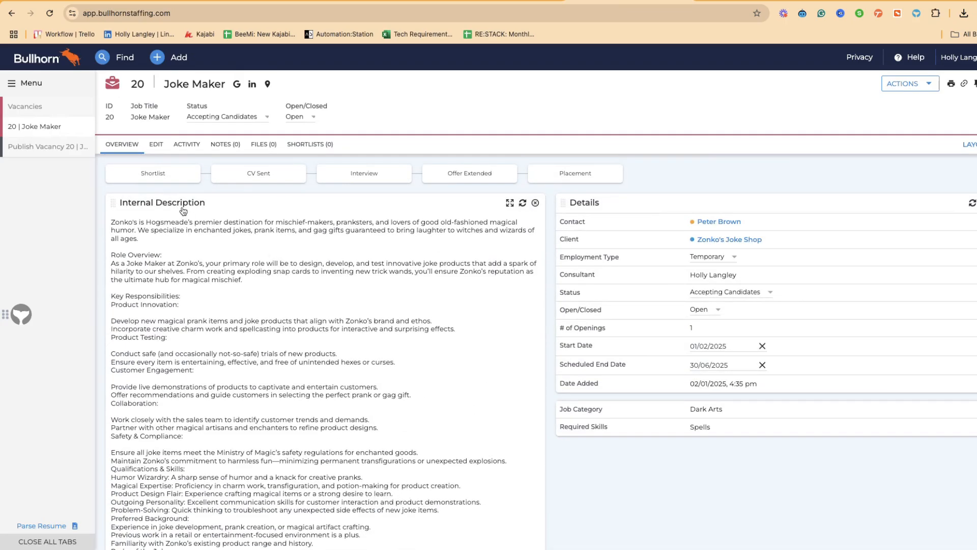
left_click(156, 145)
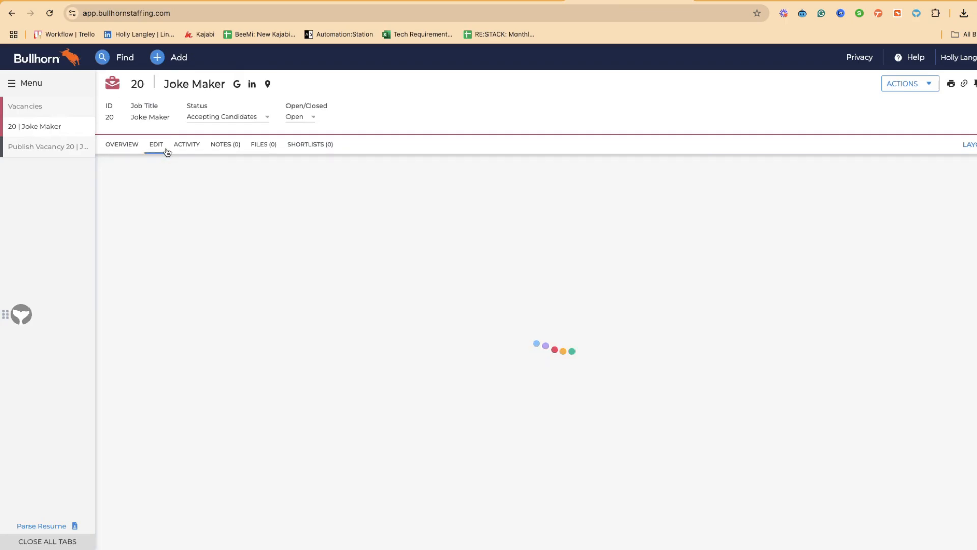
scroll(294, 290, "down", 8)
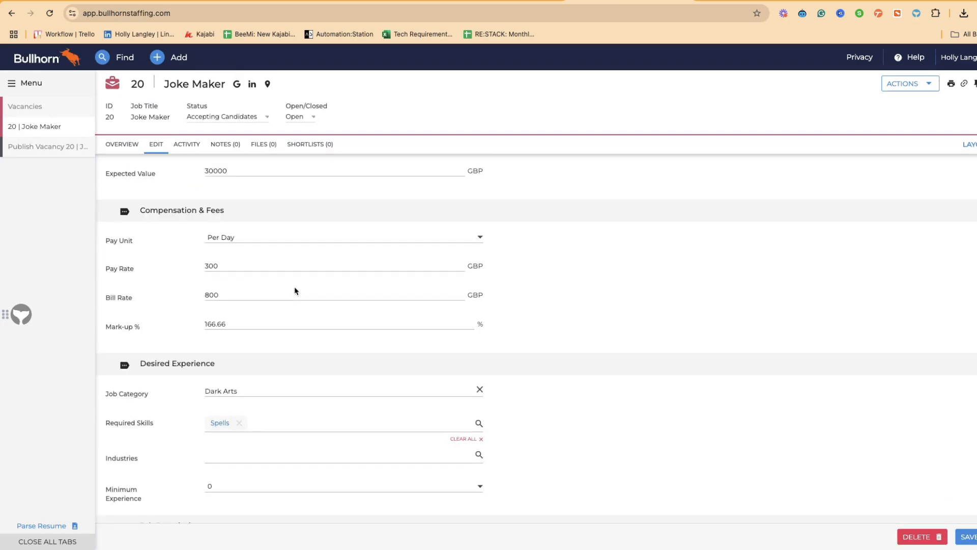
scroll(295, 291, "up", 10)
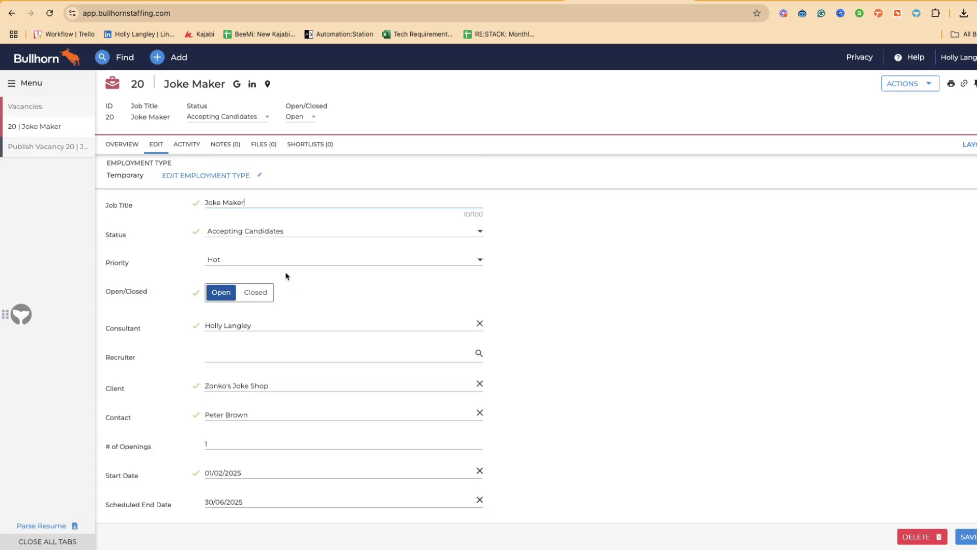
left_click(258, 147)
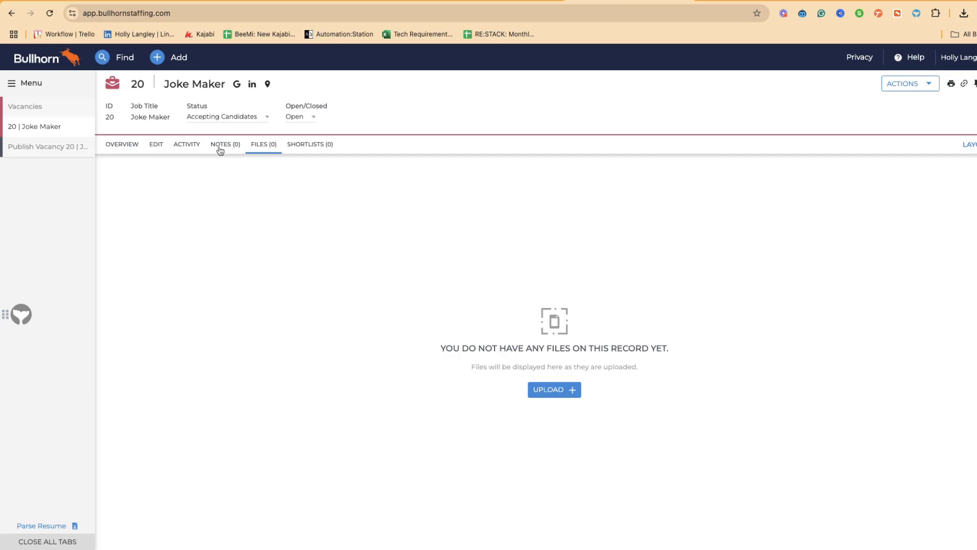
left_click(220, 147)
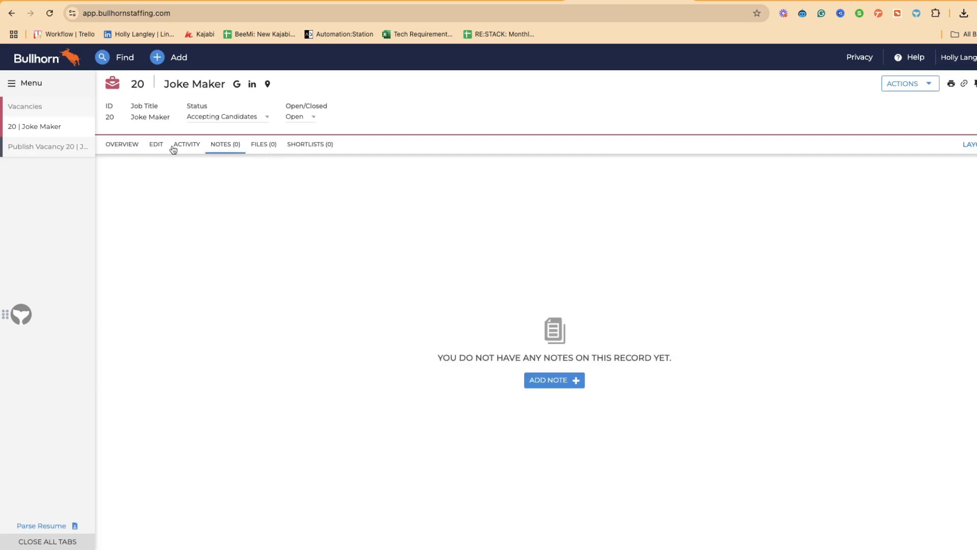
left_click(136, 148)
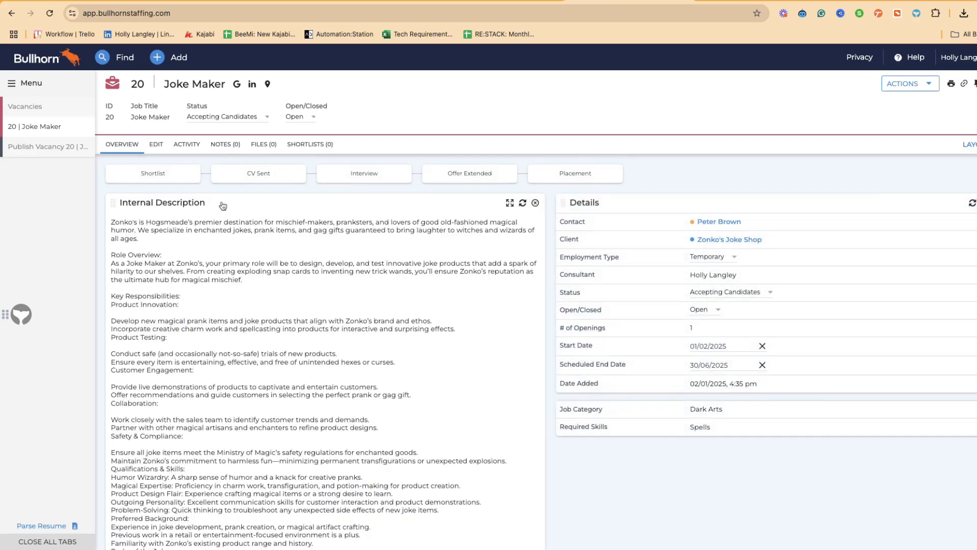